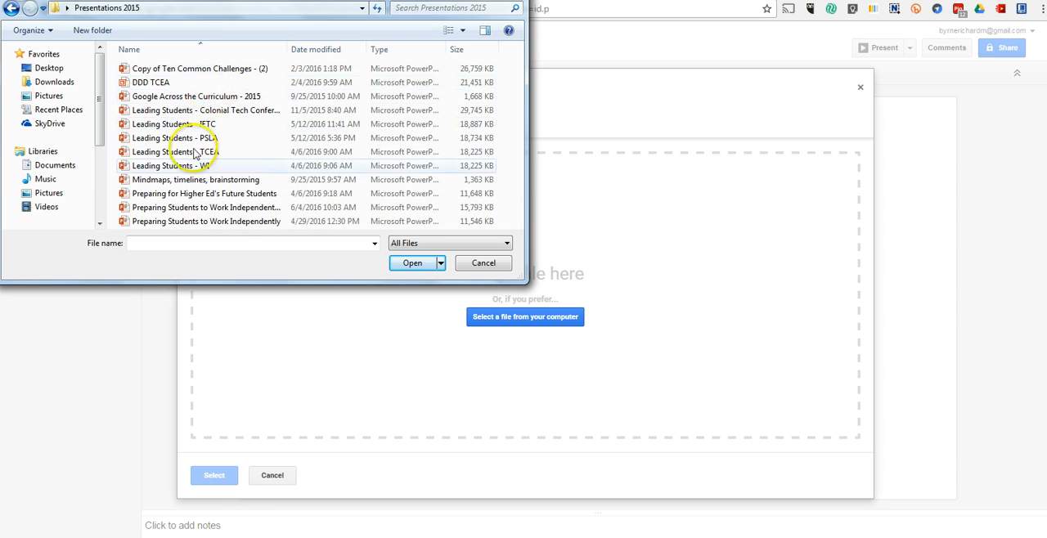
Import only slide 5 of the Mindmaps, timelines, brainstorming file into the presentation, keeping its original theme, and view the imported slide.
click(204, 180)
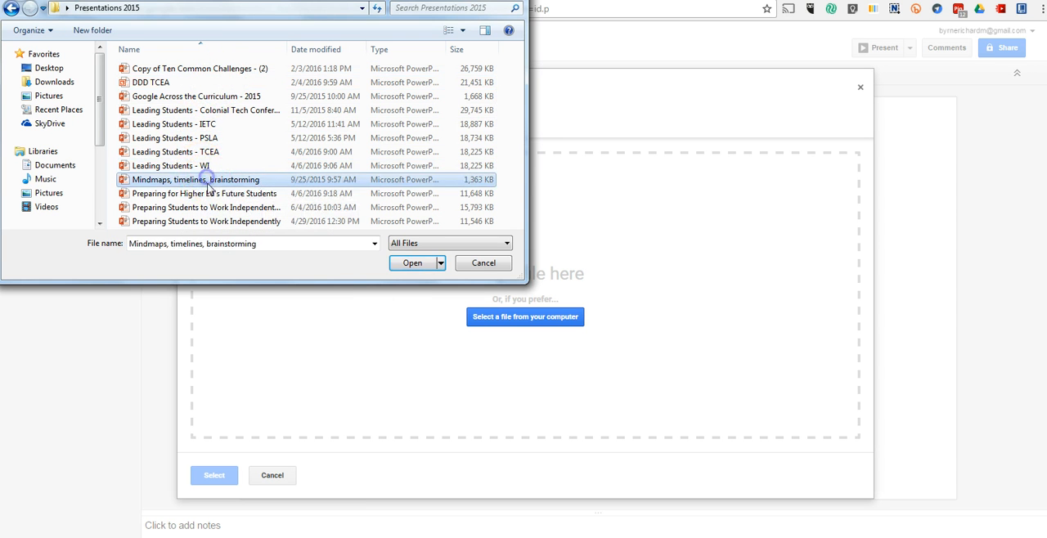
click(412, 263)
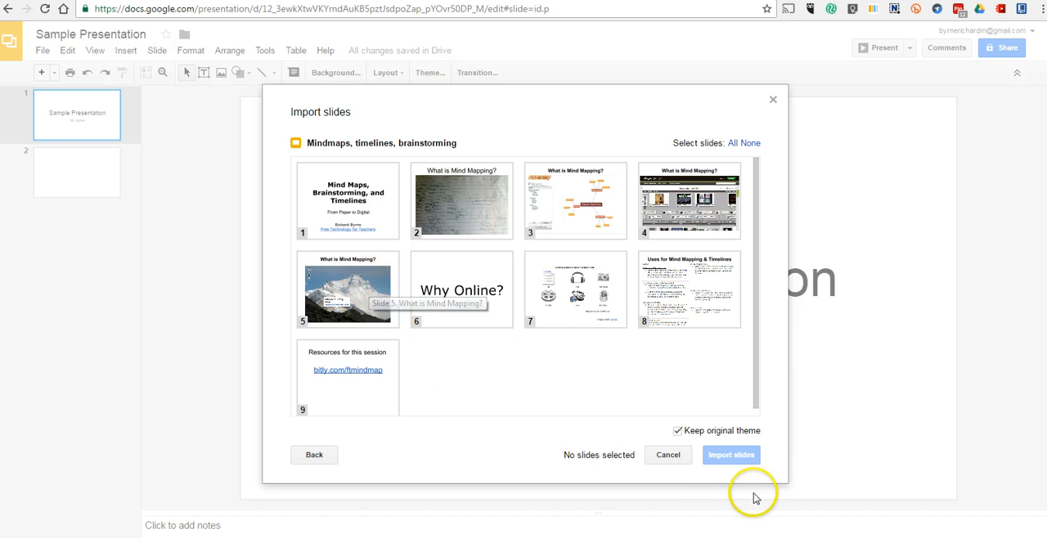
click(366, 293)
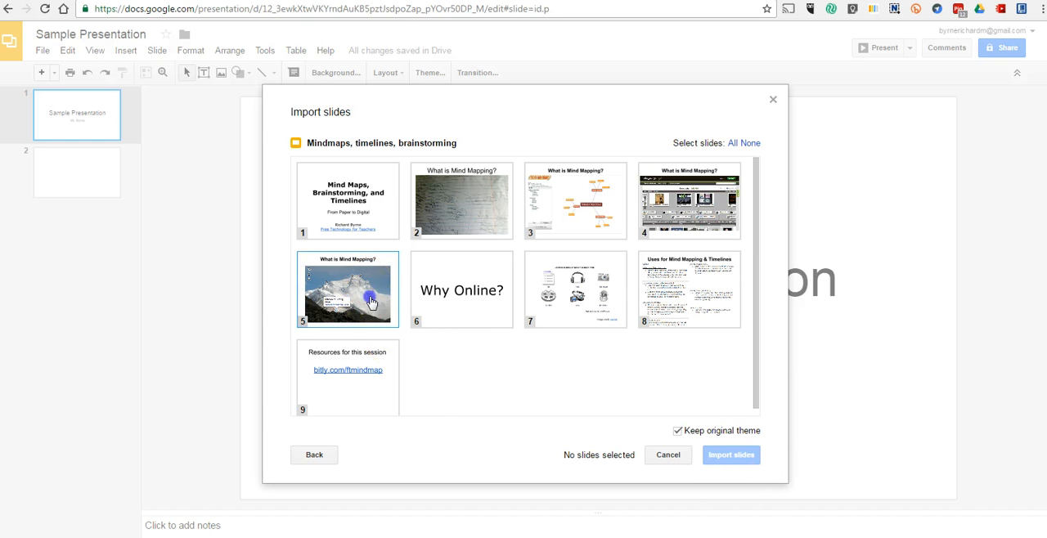
click(732, 143)
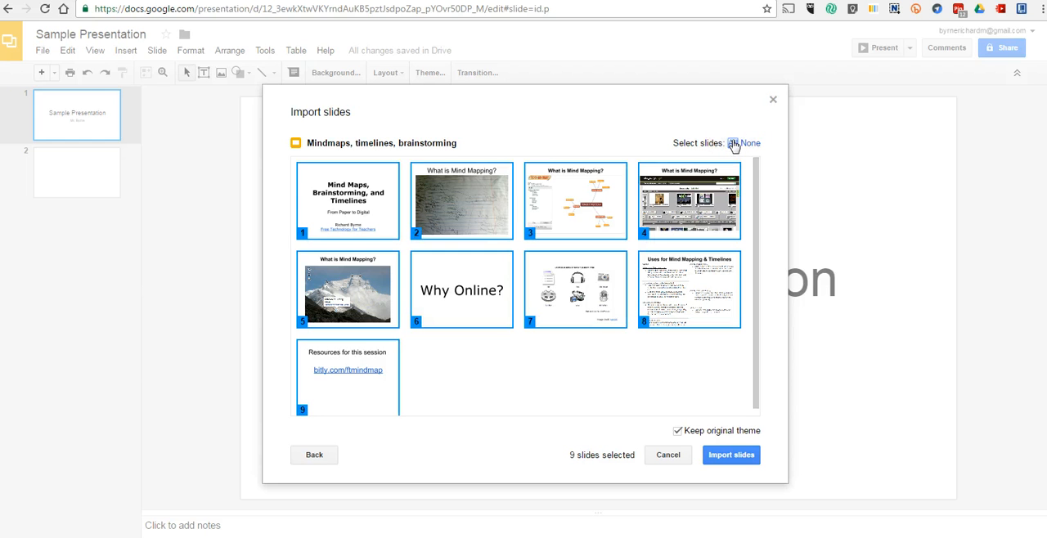
click(750, 144)
click(366, 278)
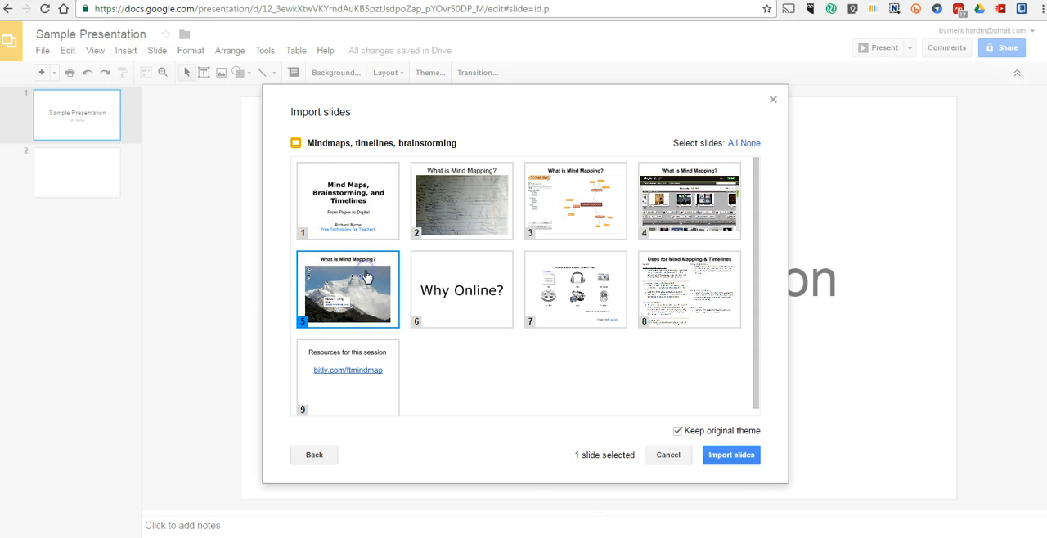
click(732, 463)
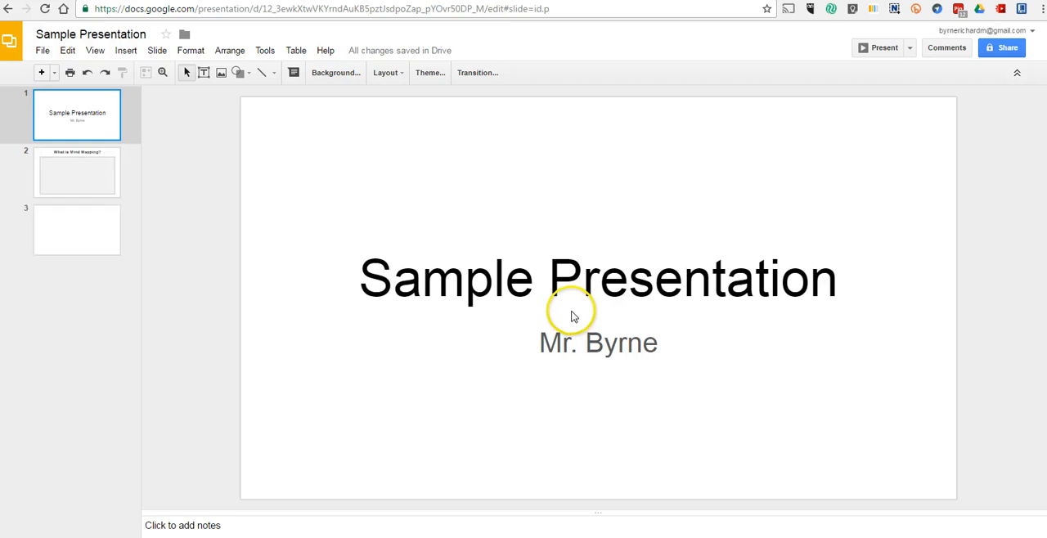
click(79, 176)
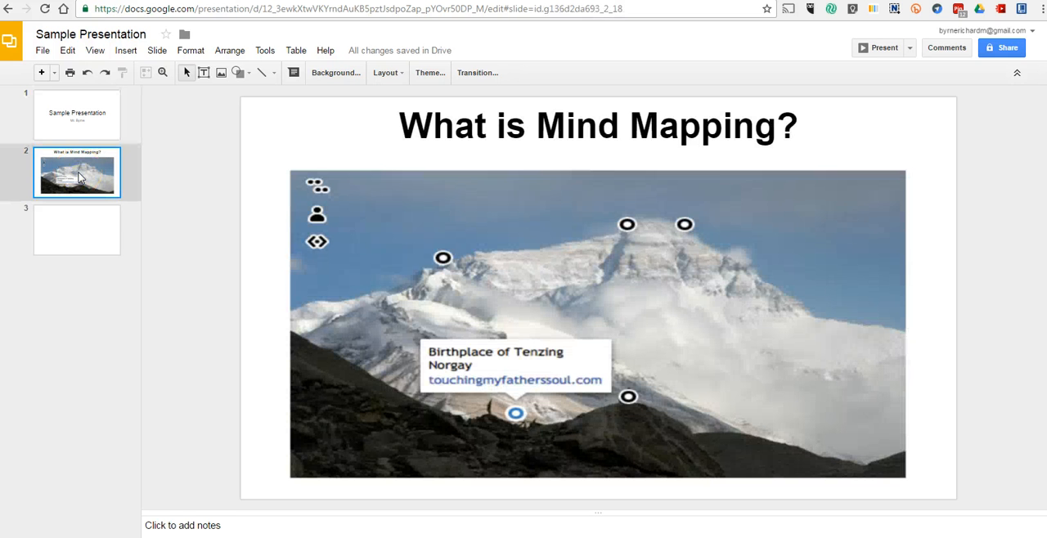
click(96, 127)
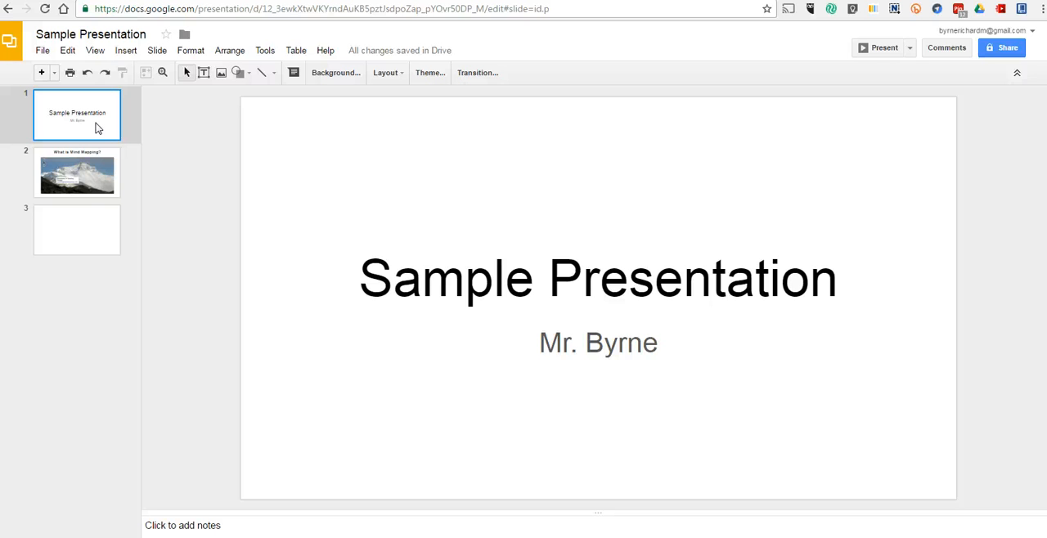
Insert the first September 26, 2016 sunset photo from the phone photos album on the blank slide 3.
click(58, 236)
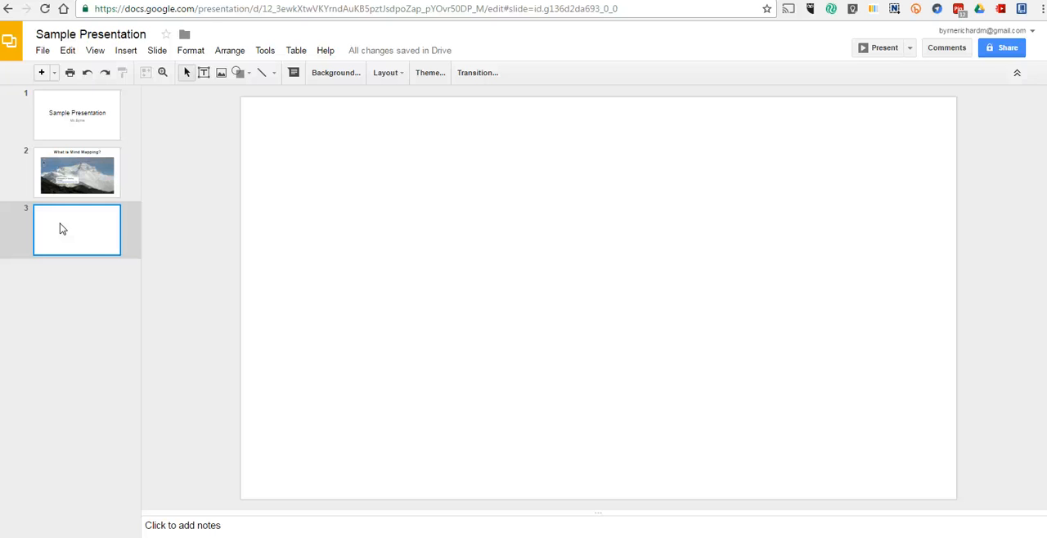
click(221, 73)
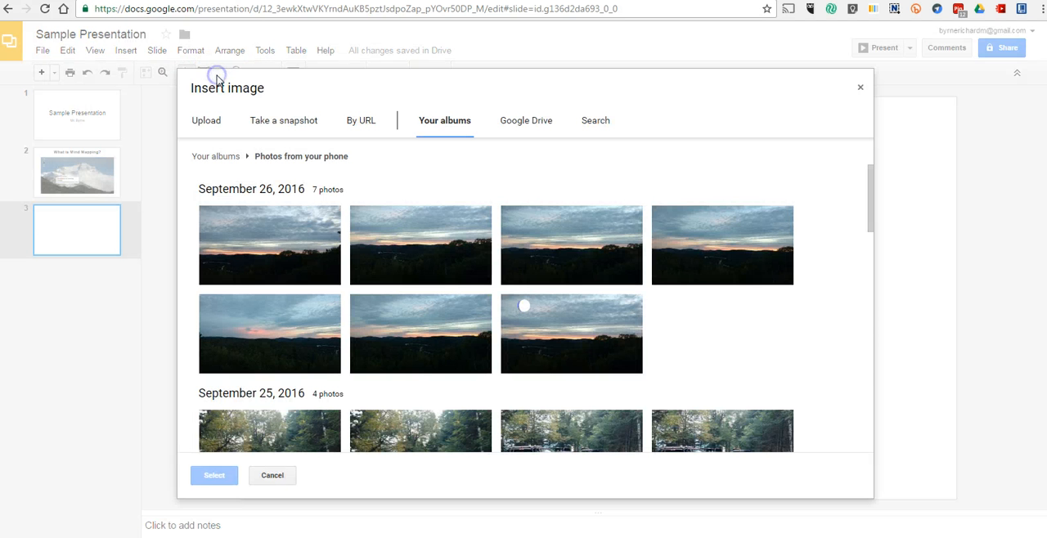
click(322, 269)
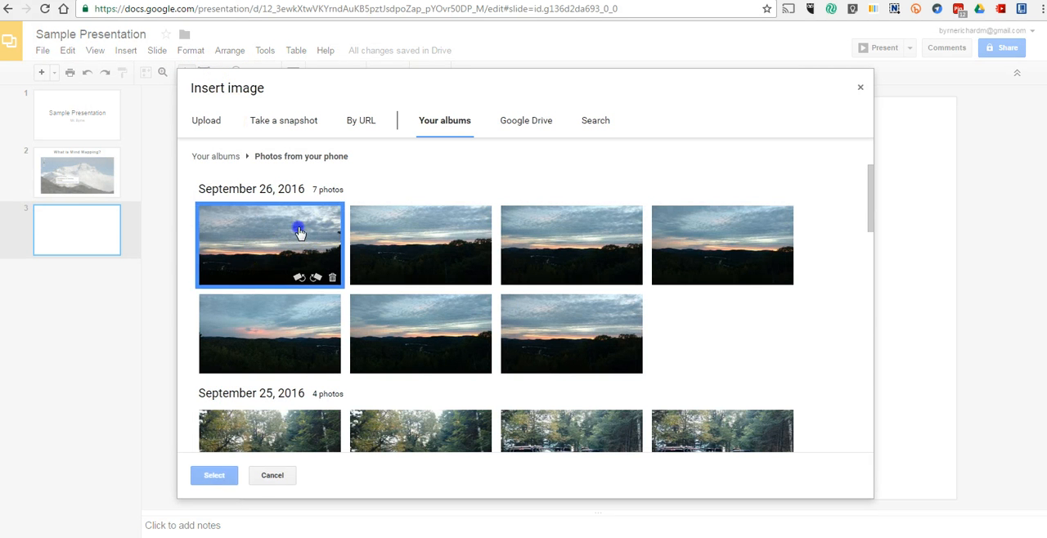
click(215, 477)
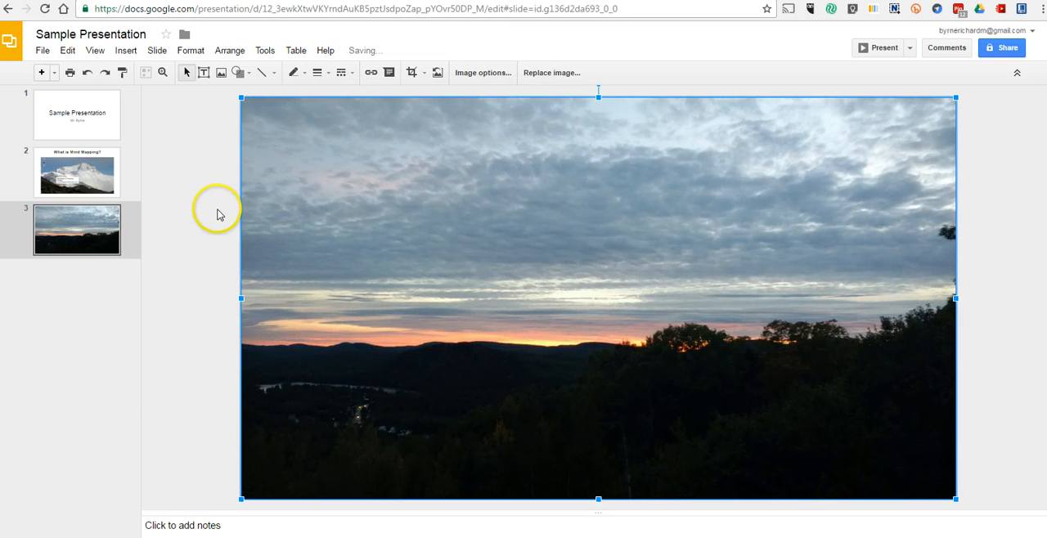
Rotate the sunset photo 90° clockwise, and reverse it with a 90° counter-clockwise rotation.
click(231, 52)
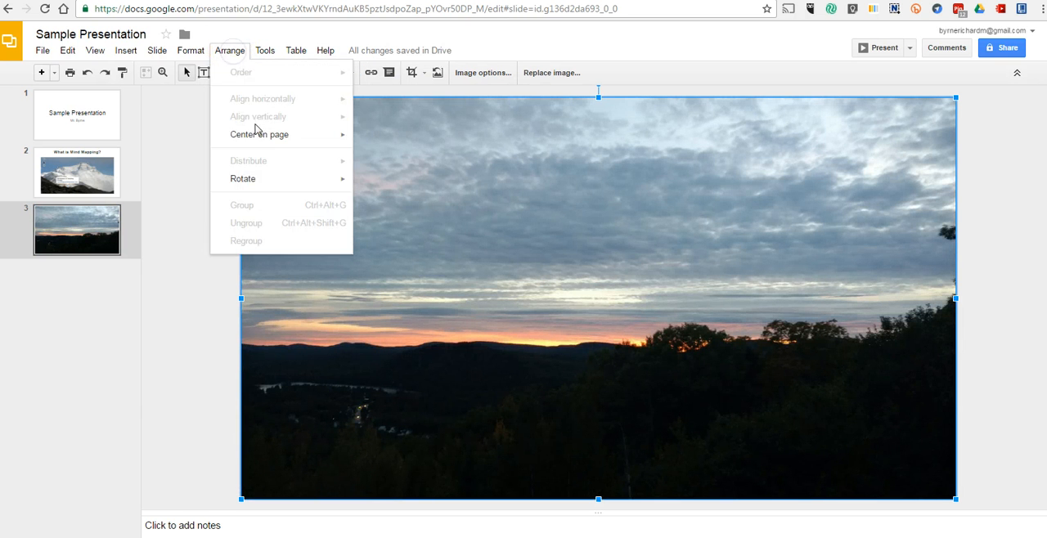
mouse_move(270, 185)
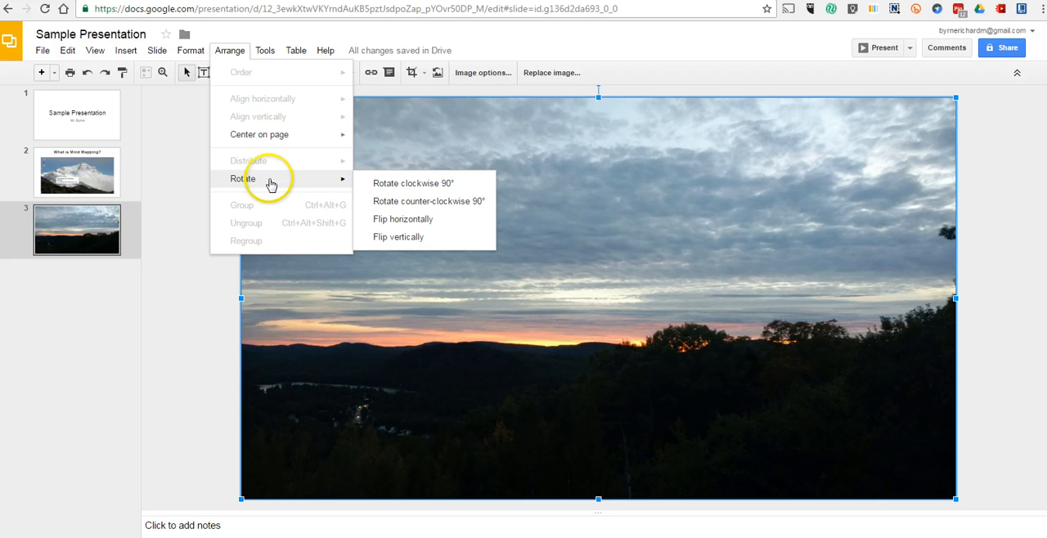
click(411, 185)
click(230, 51)
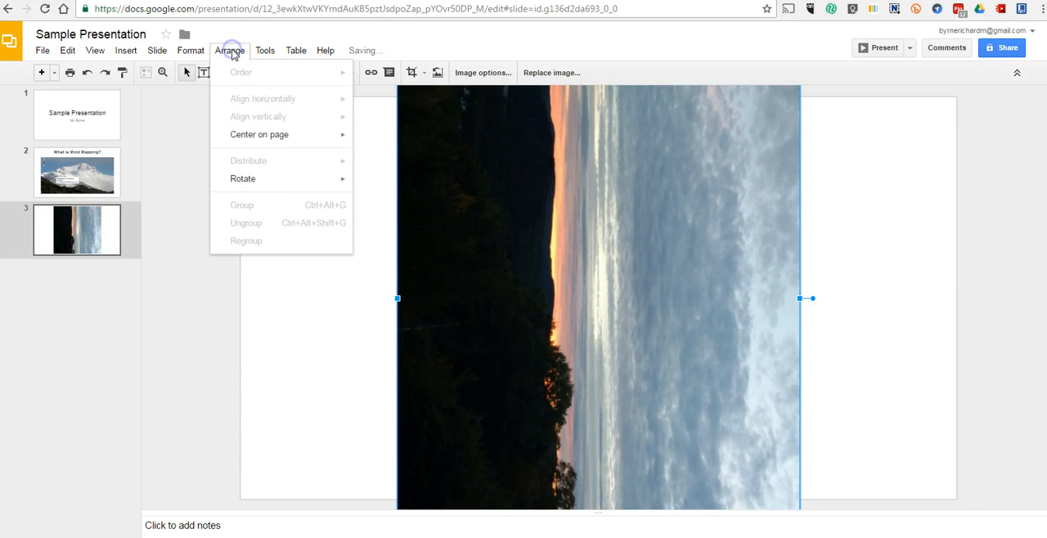
mouse_move(272, 179)
click(408, 201)
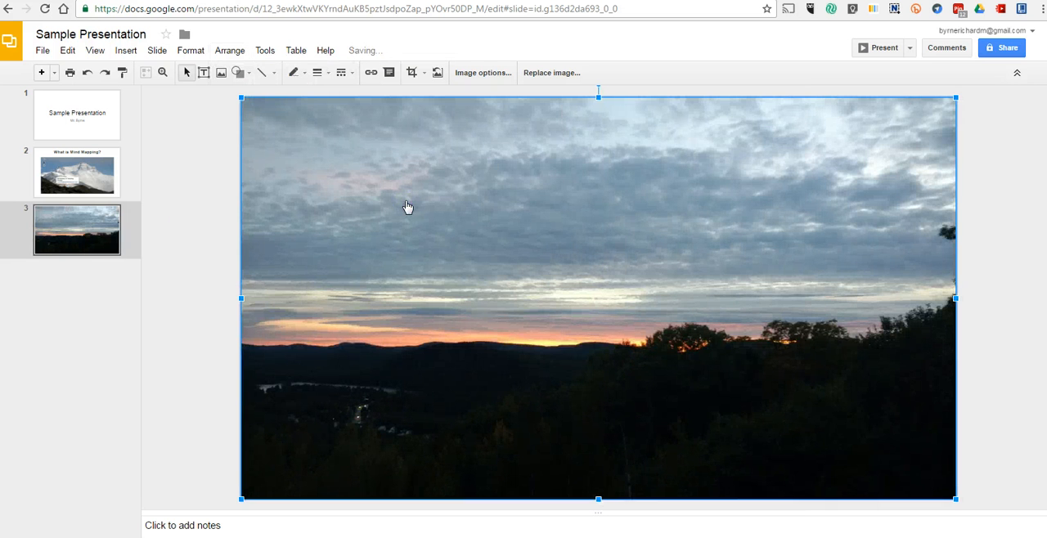
Add a new blank slide after the sunset photo slide.
click(77, 227)
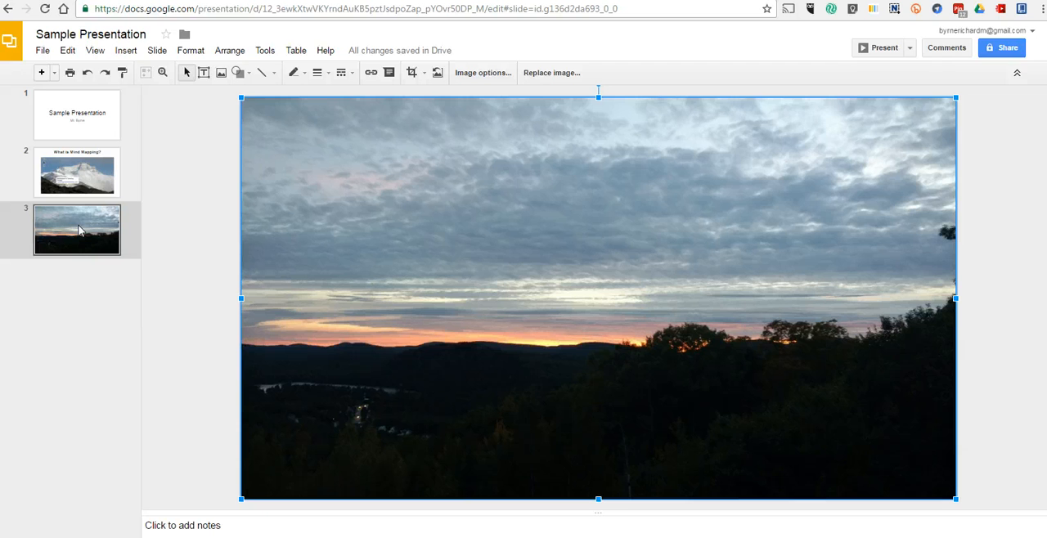
right_click(79, 230)
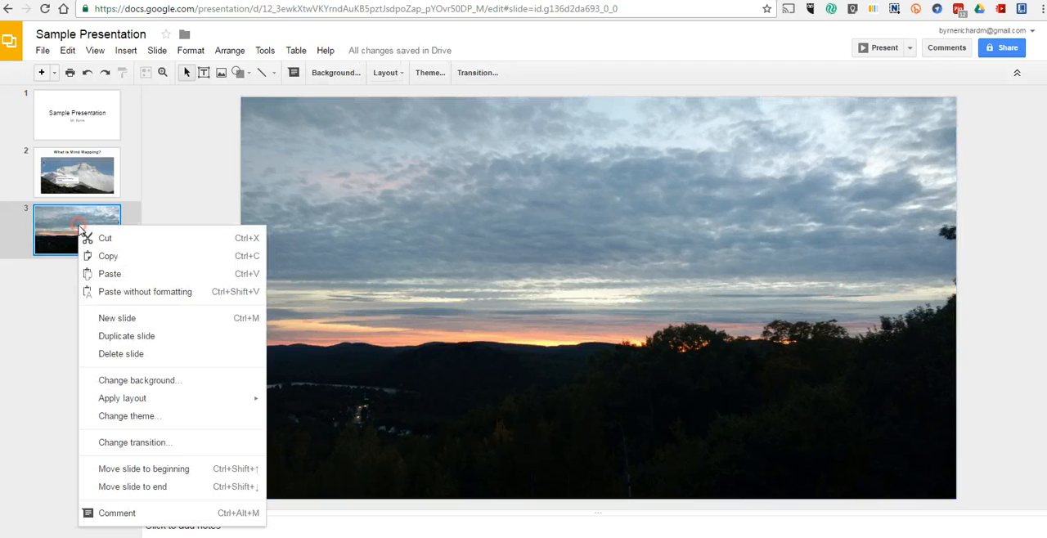
click(124, 324)
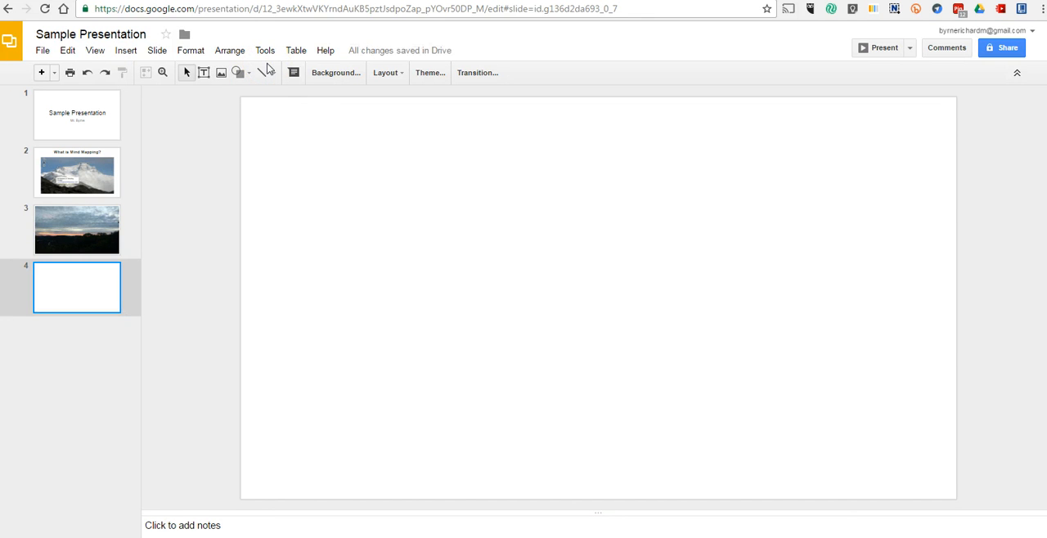
Insert a column chart on the blank slide 4.
click(126, 50)
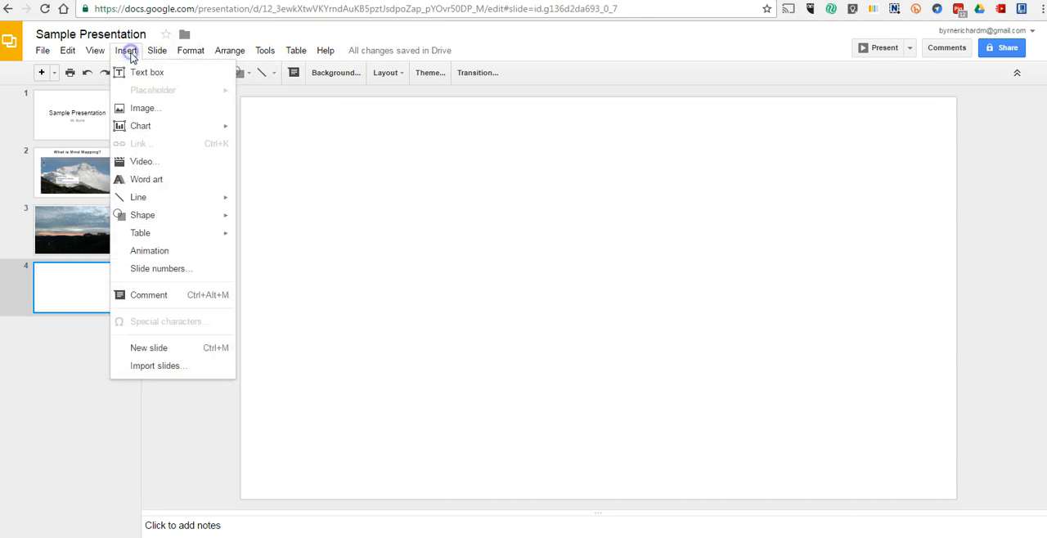
mouse_move(147, 133)
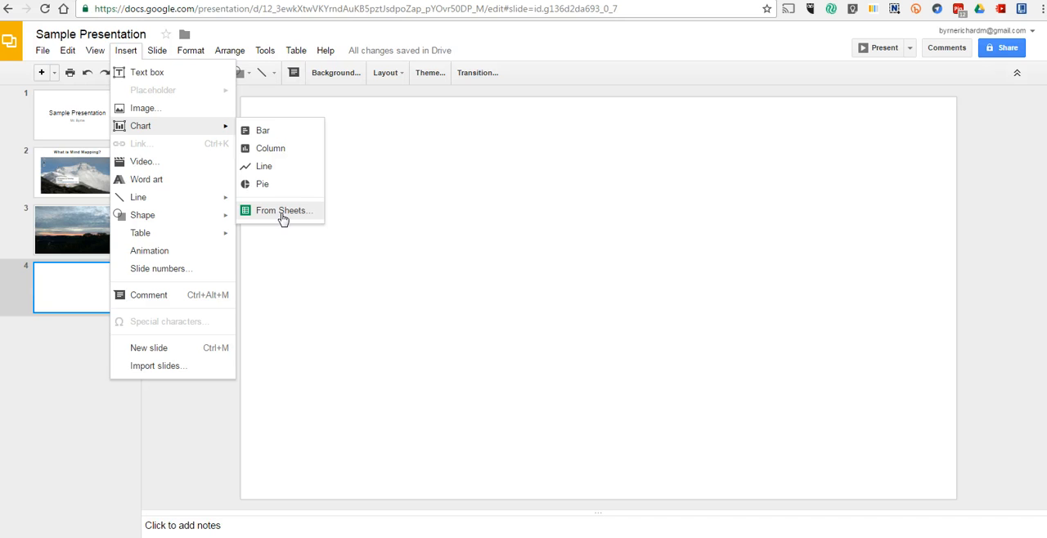
click(265, 132)
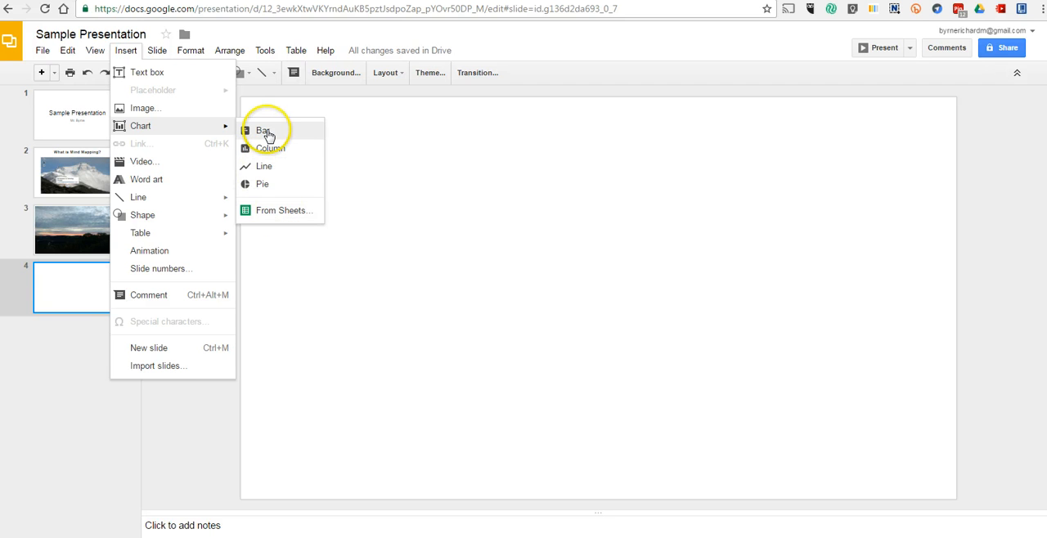
click(269, 147)
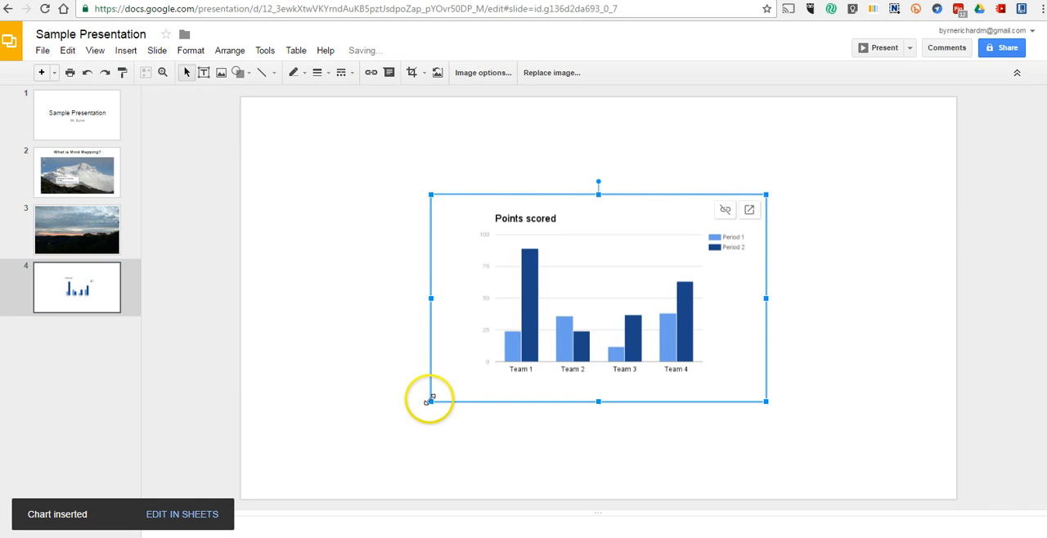
Enlarge the column chart to fill most of slide 4 and move it toward the slide's right side.
drag(431, 401, 326, 466)
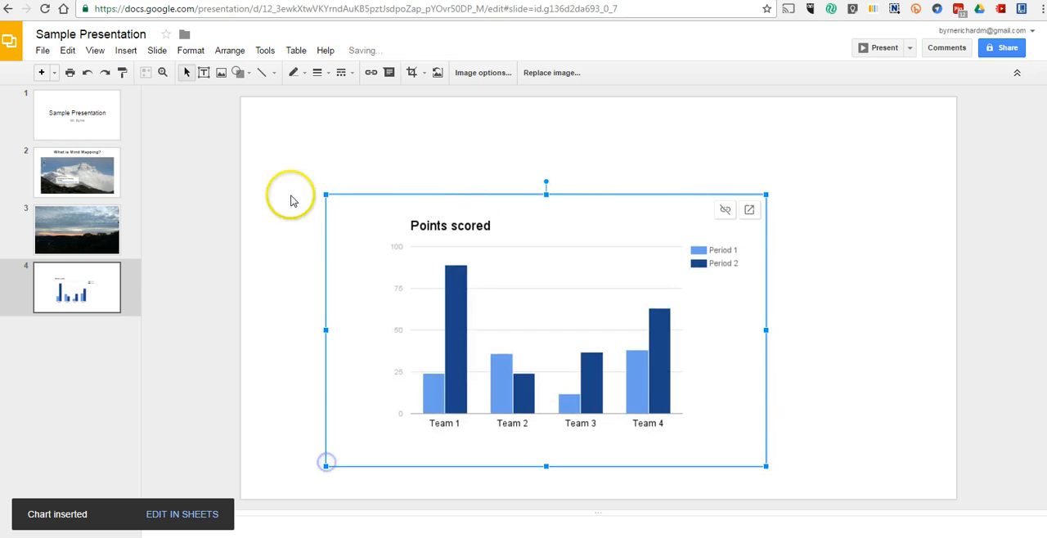
drag(326, 195, 269, 122)
drag(515, 256, 622, 235)
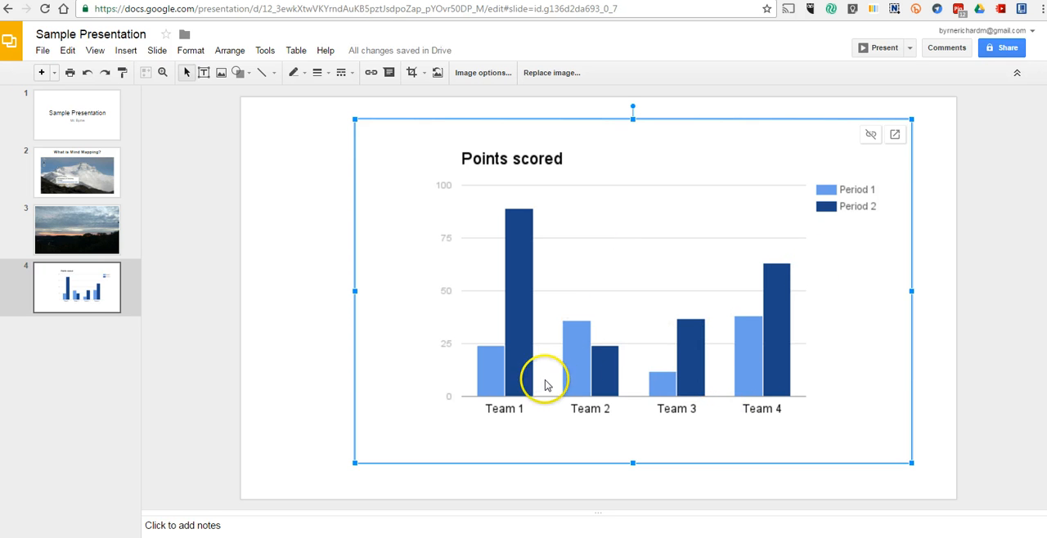
Open the chart's source spreadsheet and rename the teams in A2:A5 to Team A, Team B, Team C and Team D.
click(896, 135)
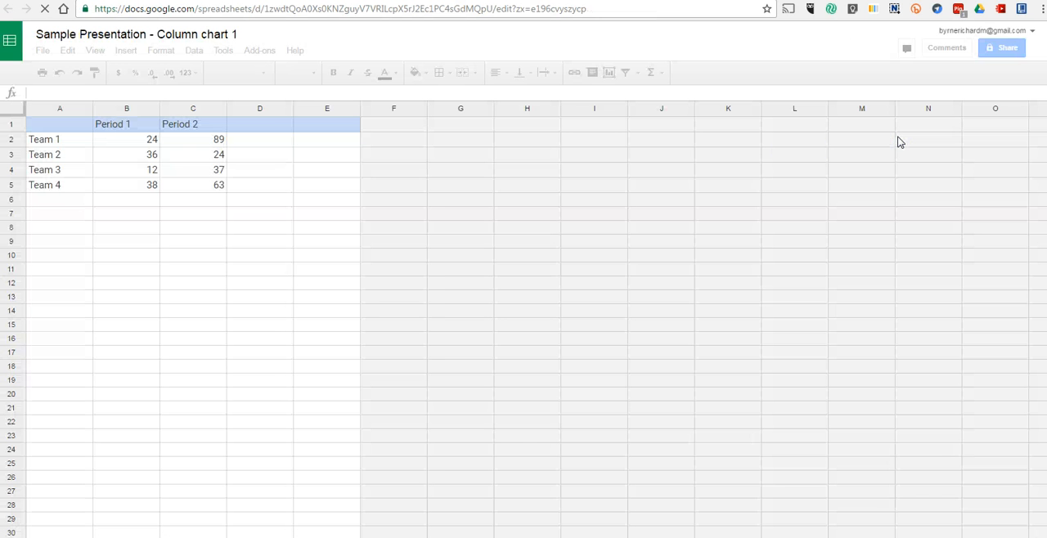
click(57, 139)
click(70, 143)
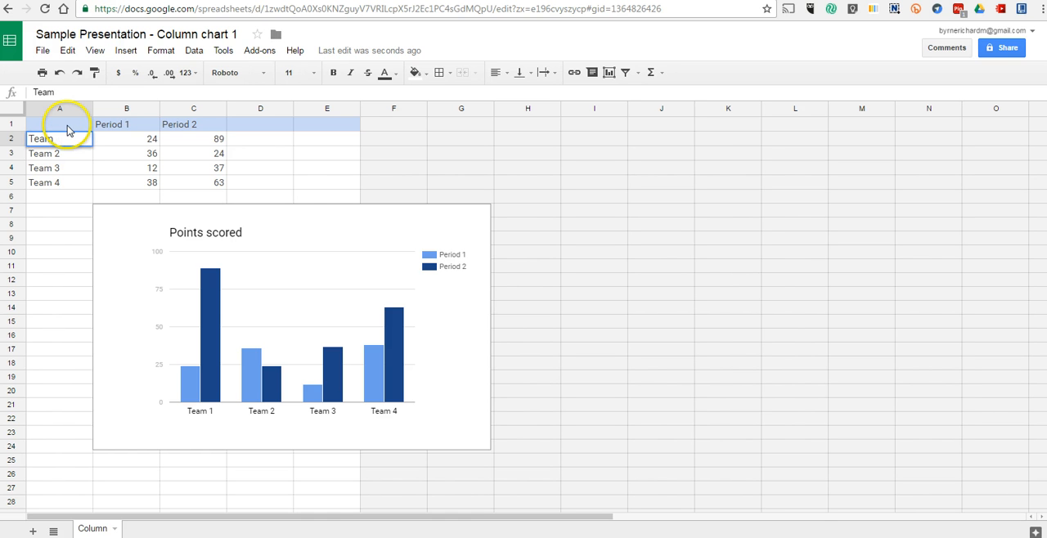
click(65, 155)
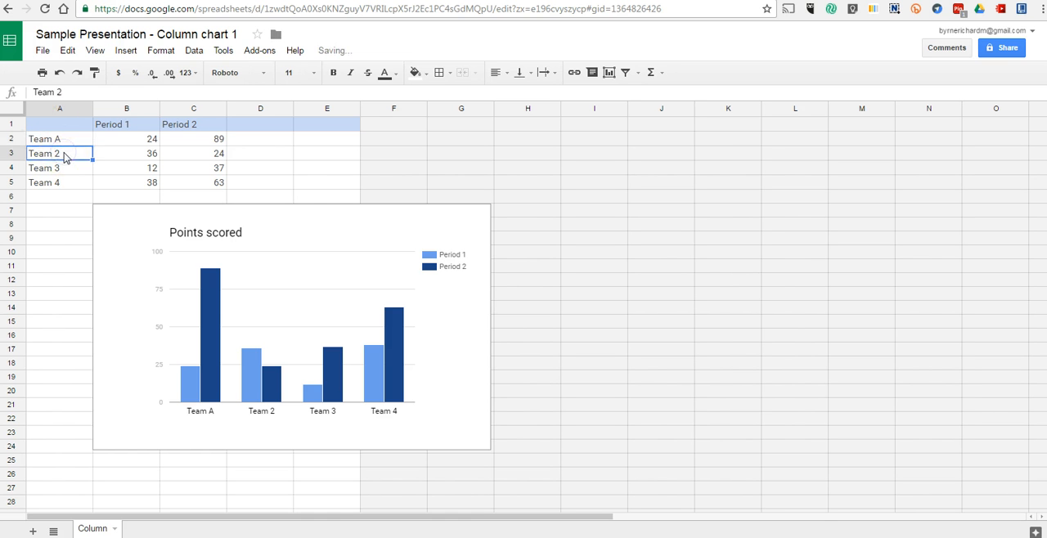
text(B)
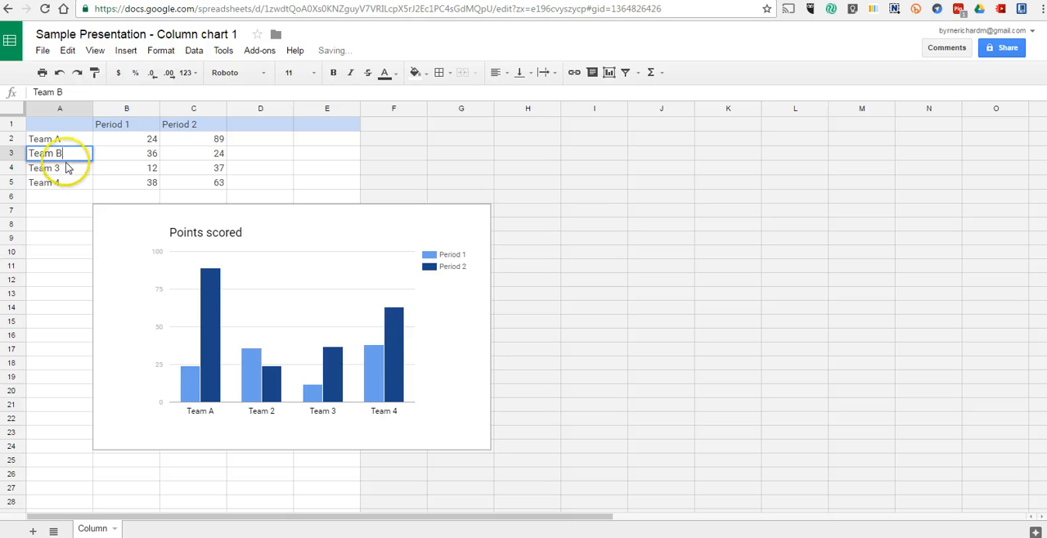
double_click(66, 167)
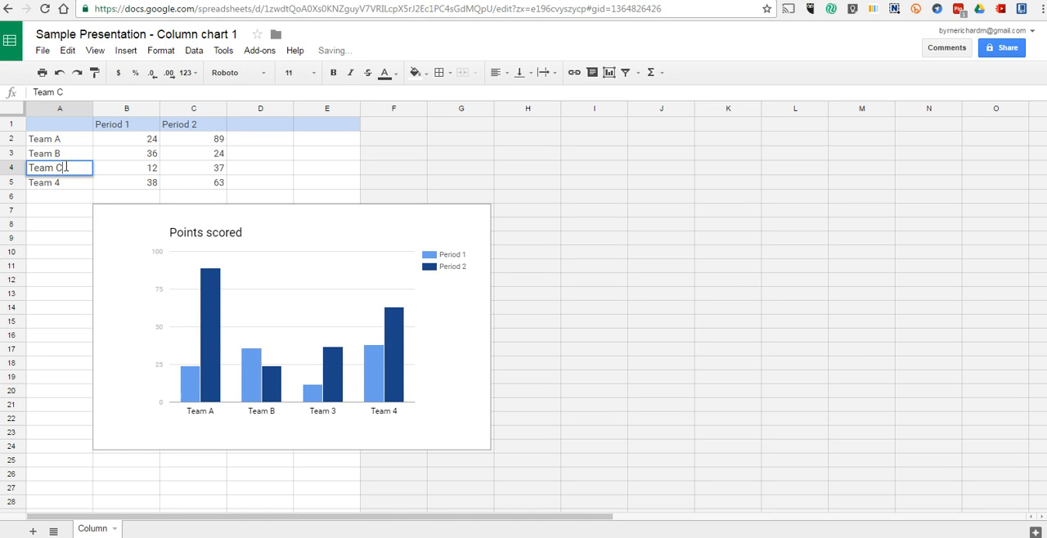
click(62, 182)
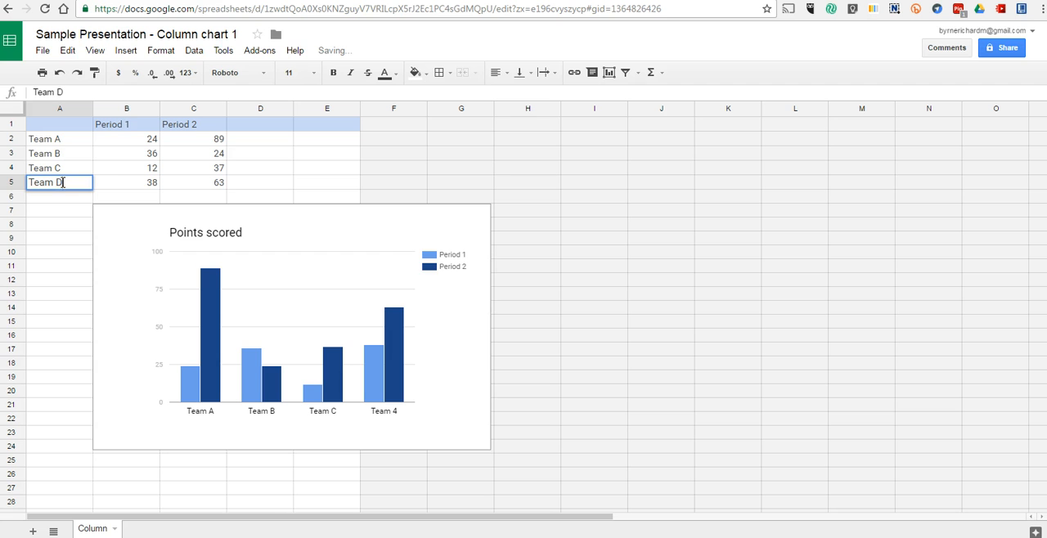
text(D)
click(131, 198)
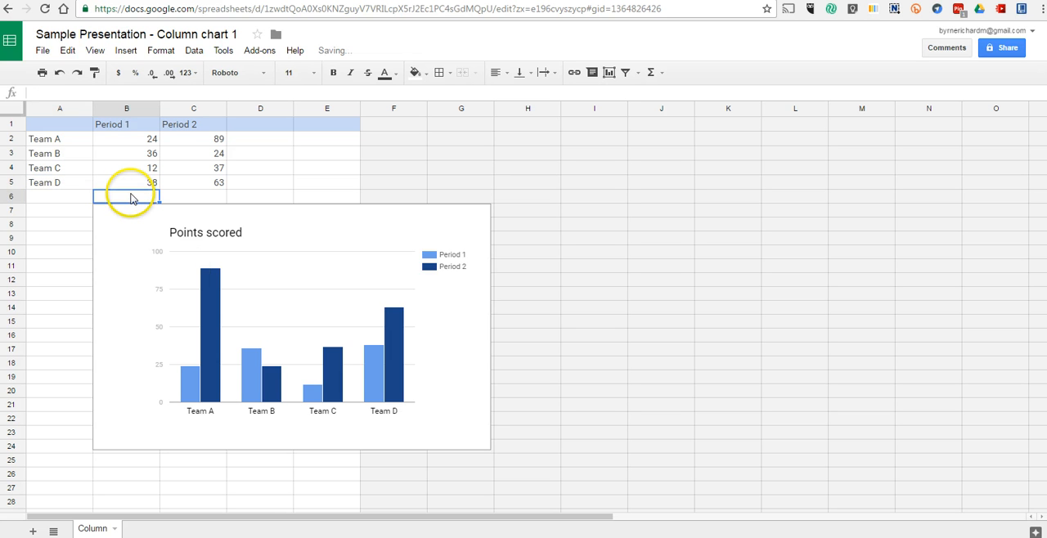
Reload the chart's source spreadsheet and the presentation, and update the linked chart on slide 4 with the renamed teams.
click(45, 8)
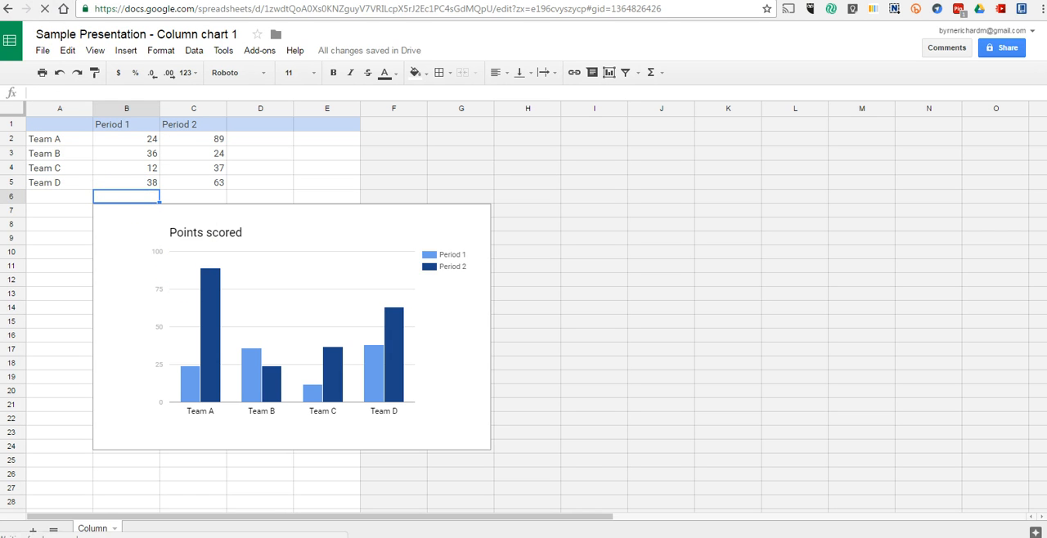
click(91, 0)
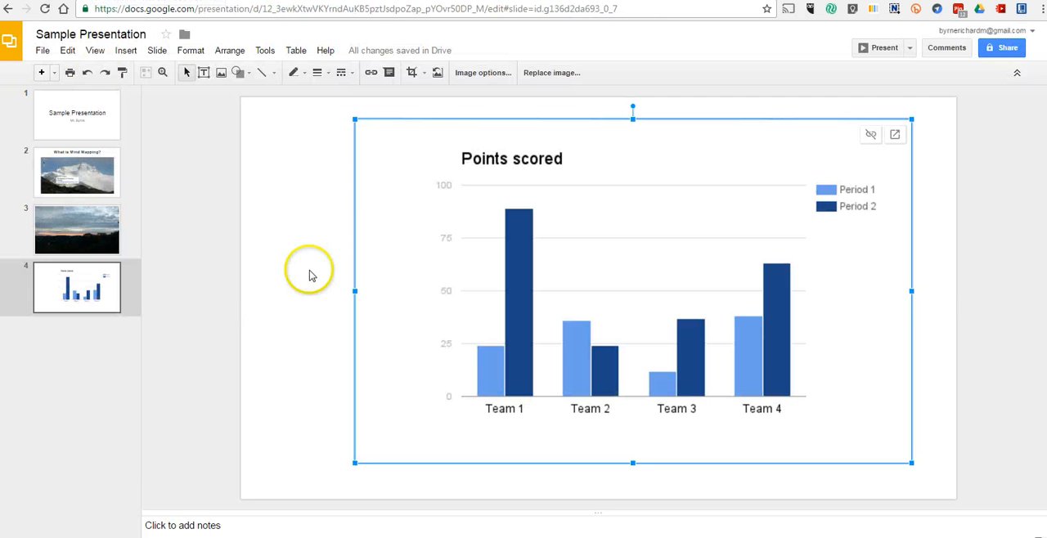
click(45, 9)
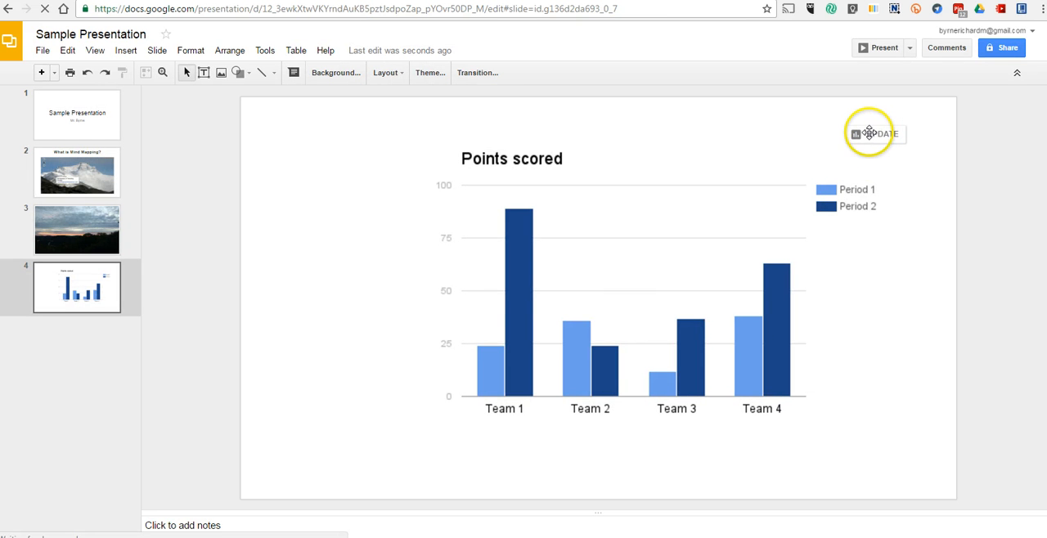
click(876, 135)
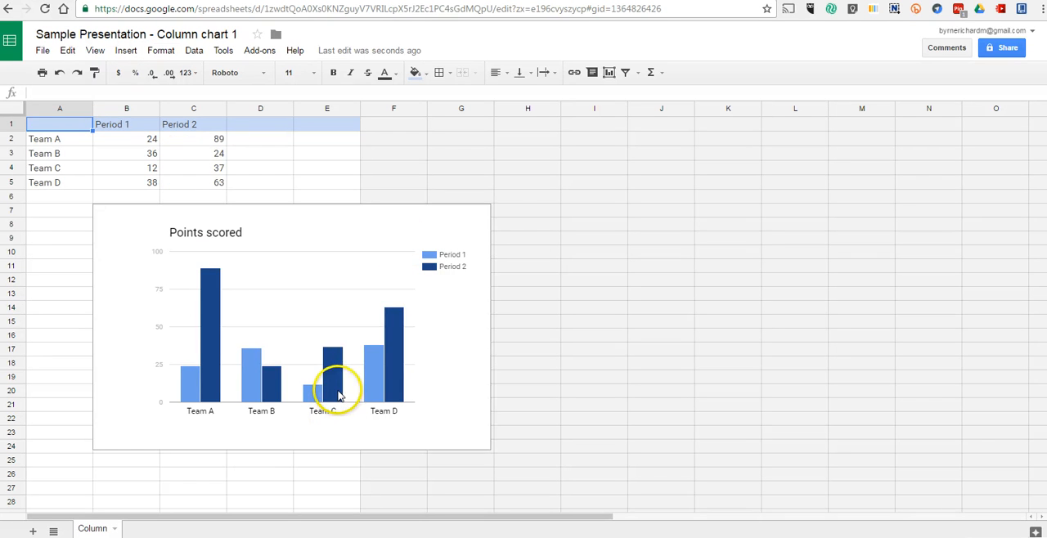
In the chart's source spreadsheet, recolor the Period 2 columns bright green and the Period 1 columns red.
click(338, 394)
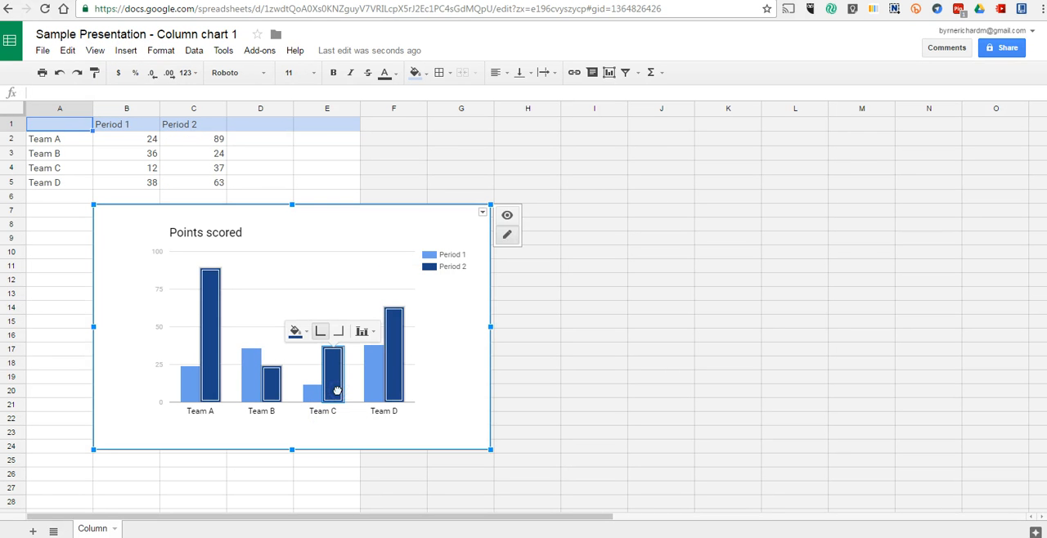
click(297, 332)
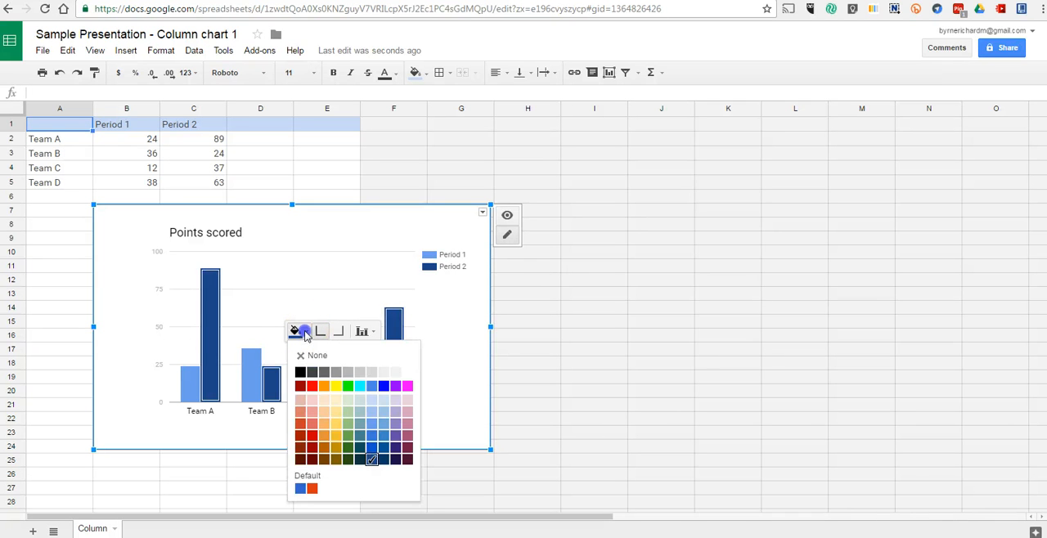
click(348, 385)
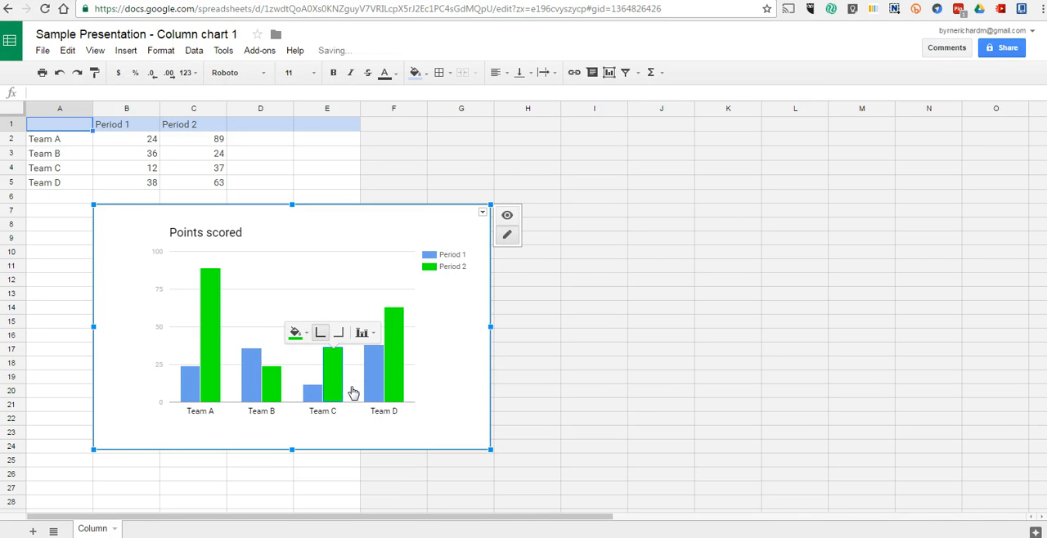
click(244, 380)
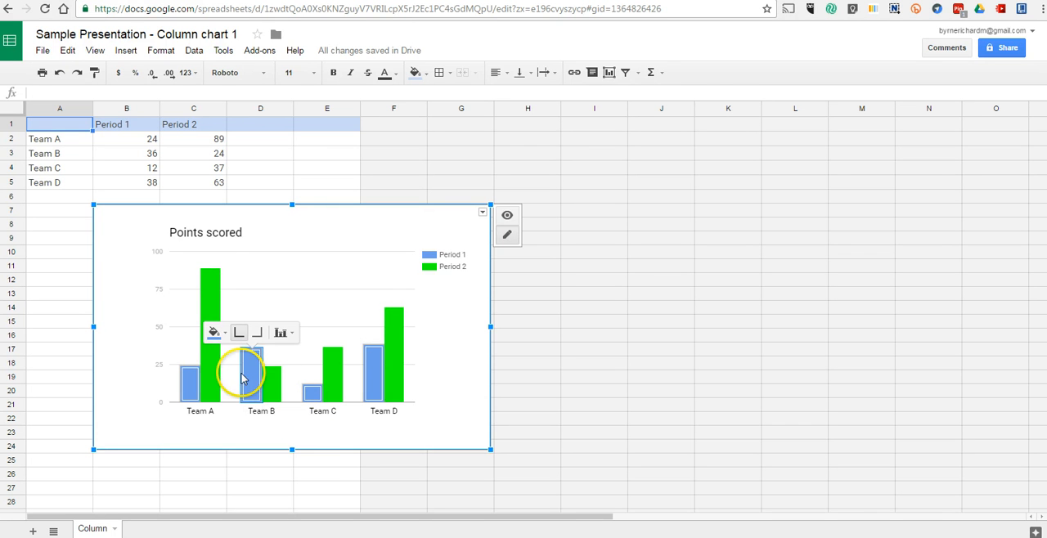
click(213, 332)
click(232, 387)
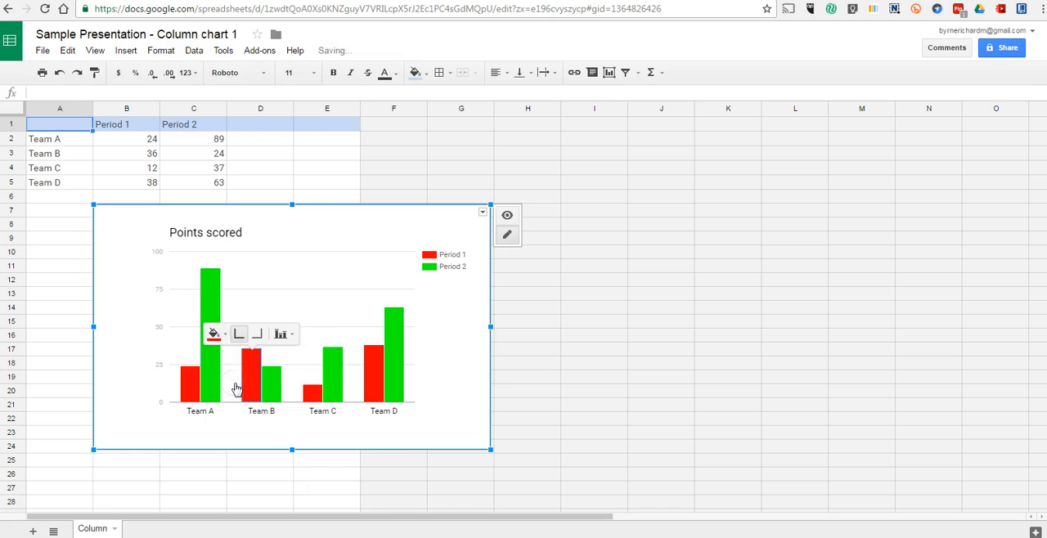
Update the linked chart on slide 4 of the presentation with the new colors and add a blank slide 5 after it.
click(82, 1)
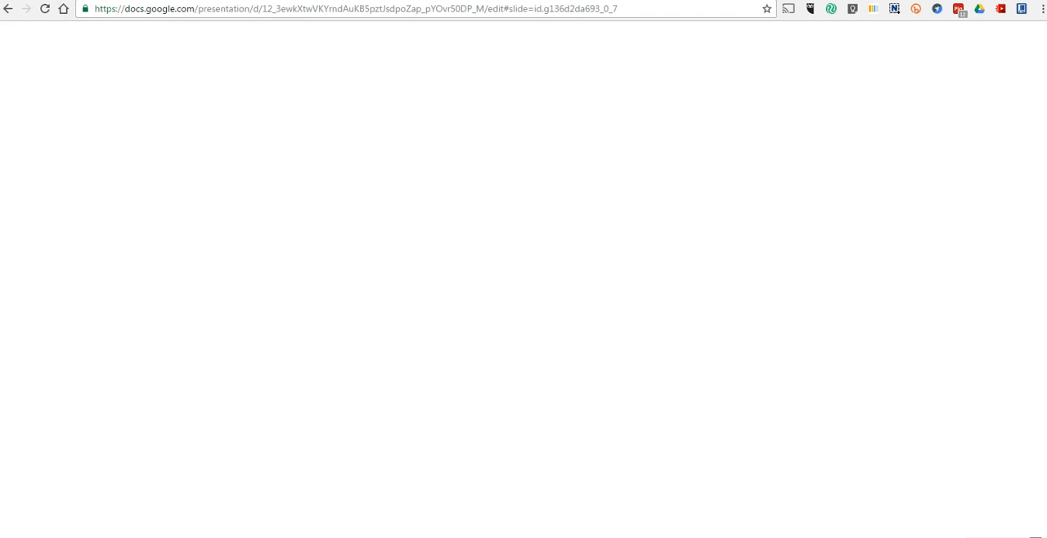
click(882, 136)
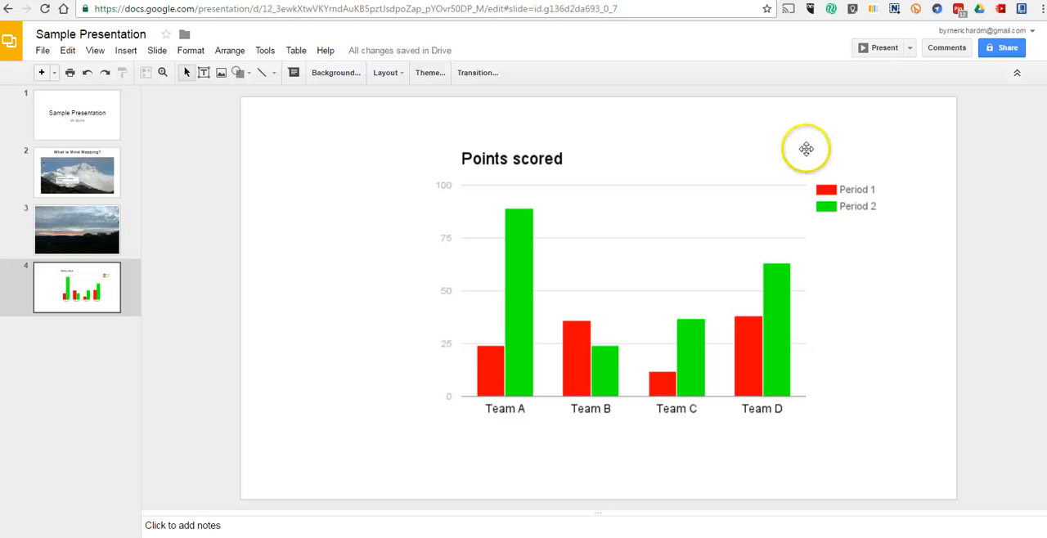
right_click(95, 300)
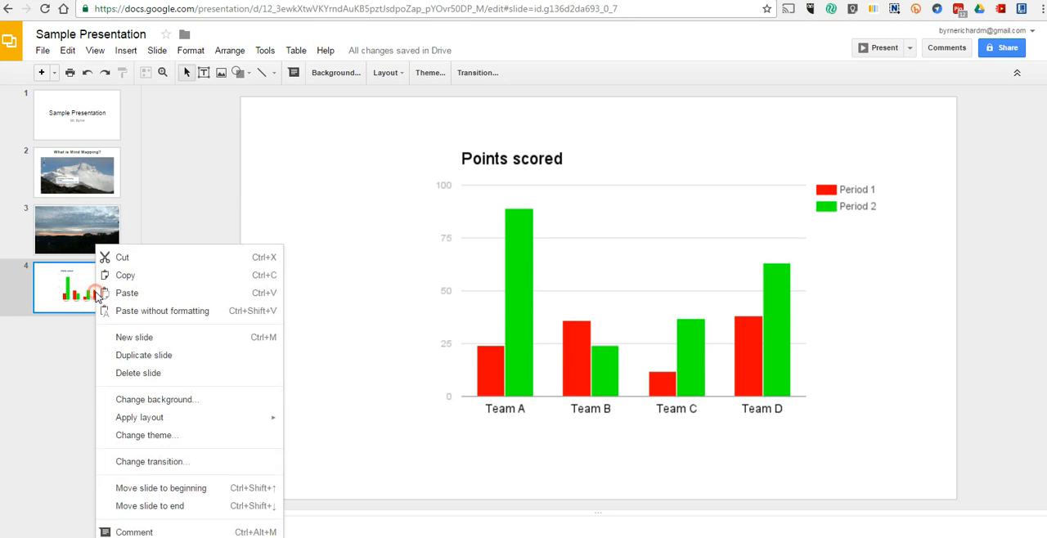
click(129, 337)
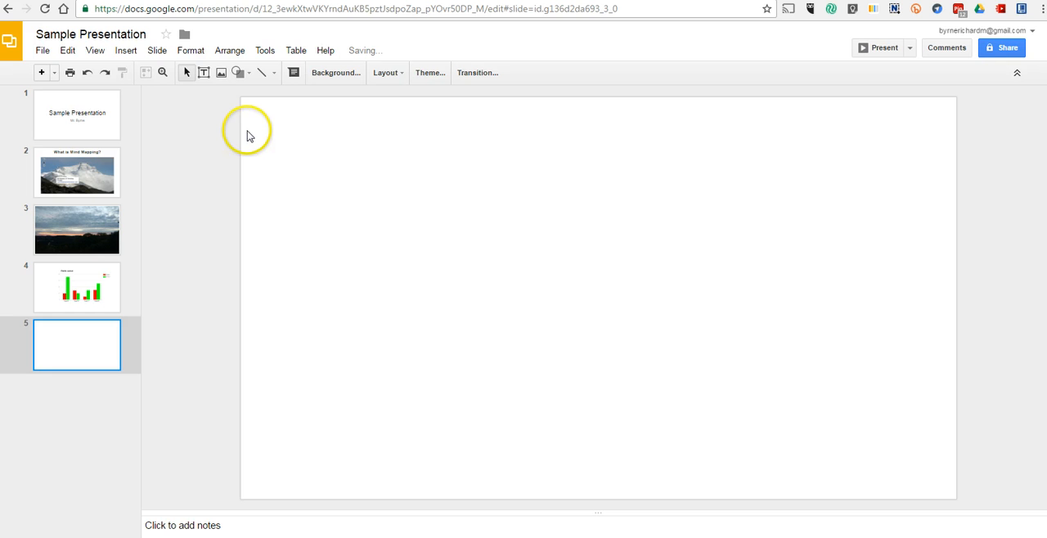
Review the words in the personal dictionary, add a surname in possessive form and save the dictionary.
click(270, 50)
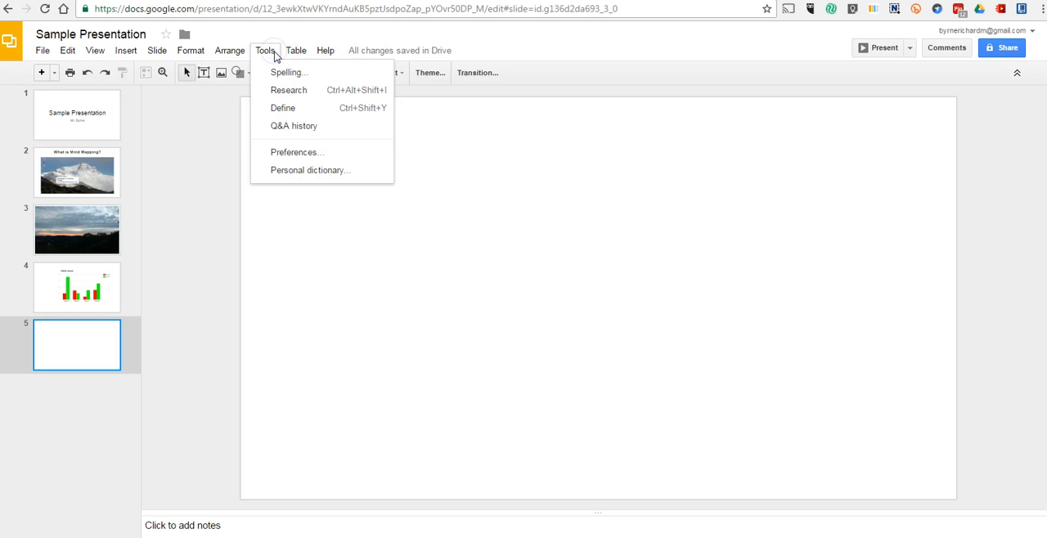
click(299, 170)
drag(441, 199, 467, 210)
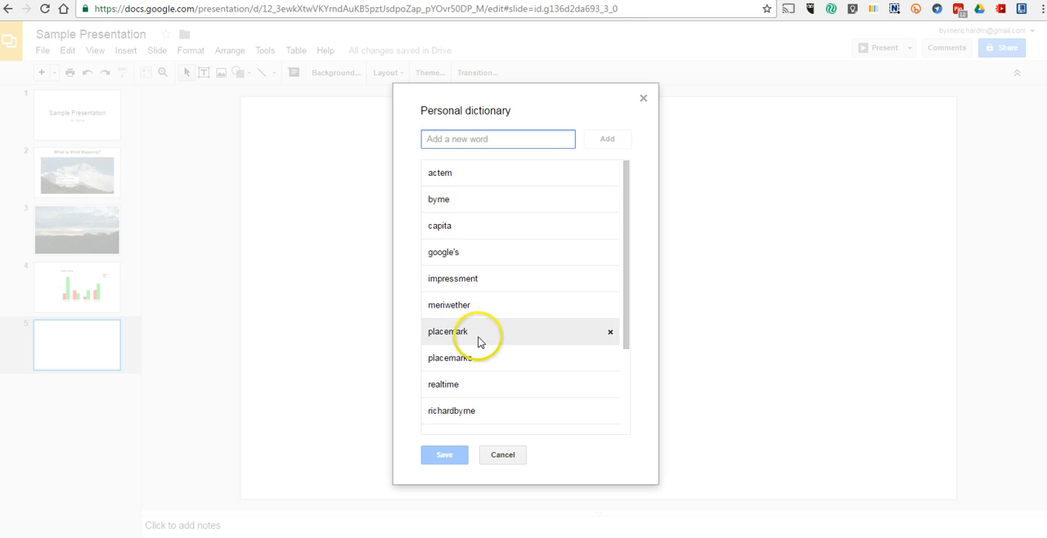
scroll(479, 342, down, 5)
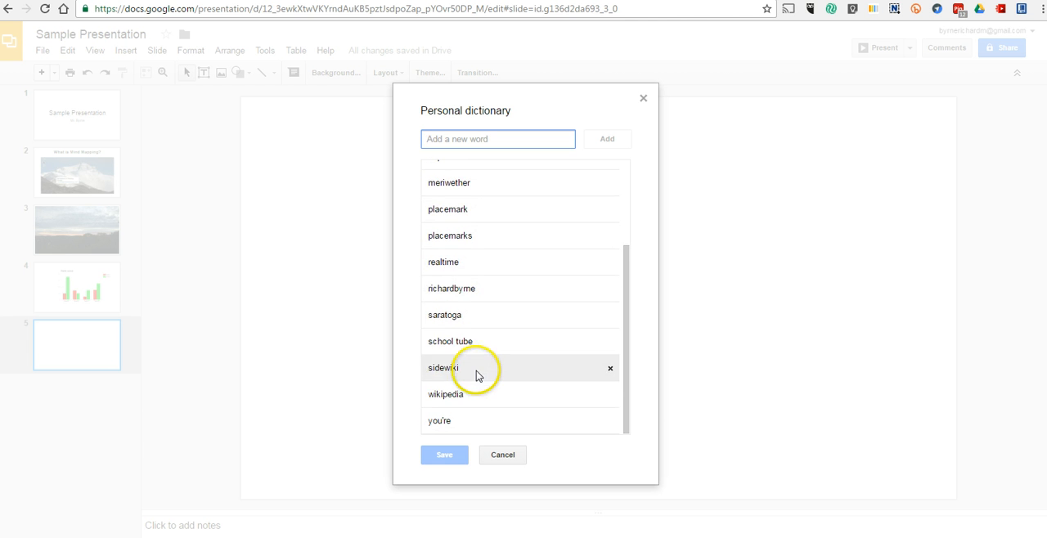
scroll(480, 339, up, 5)
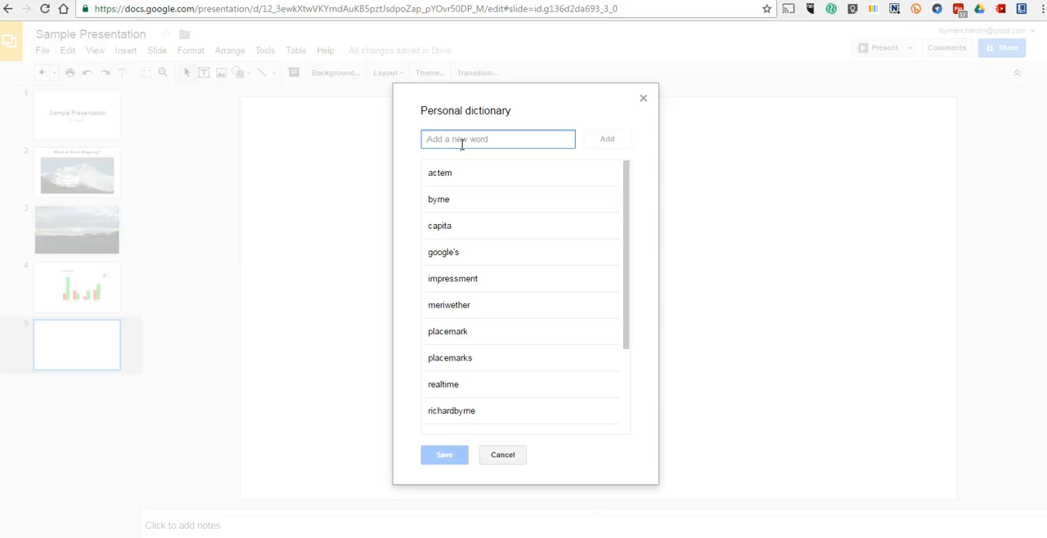
text(Saulter)
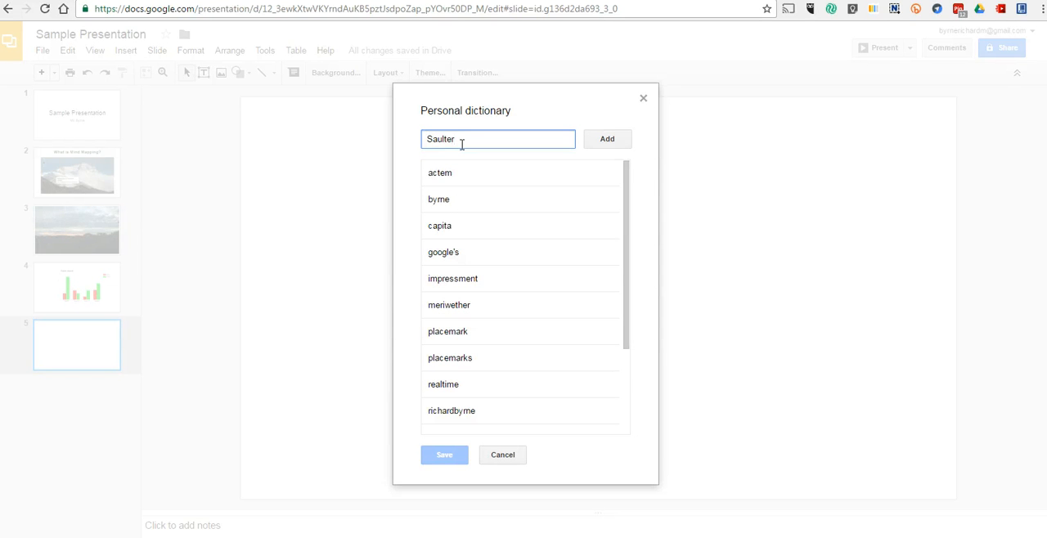
text('s)
click(612, 140)
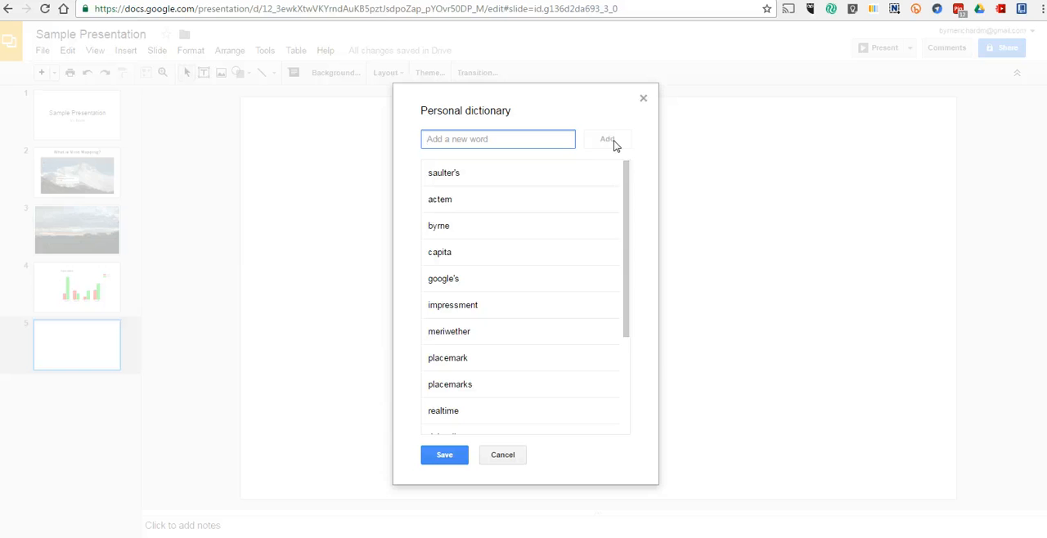
click(437, 456)
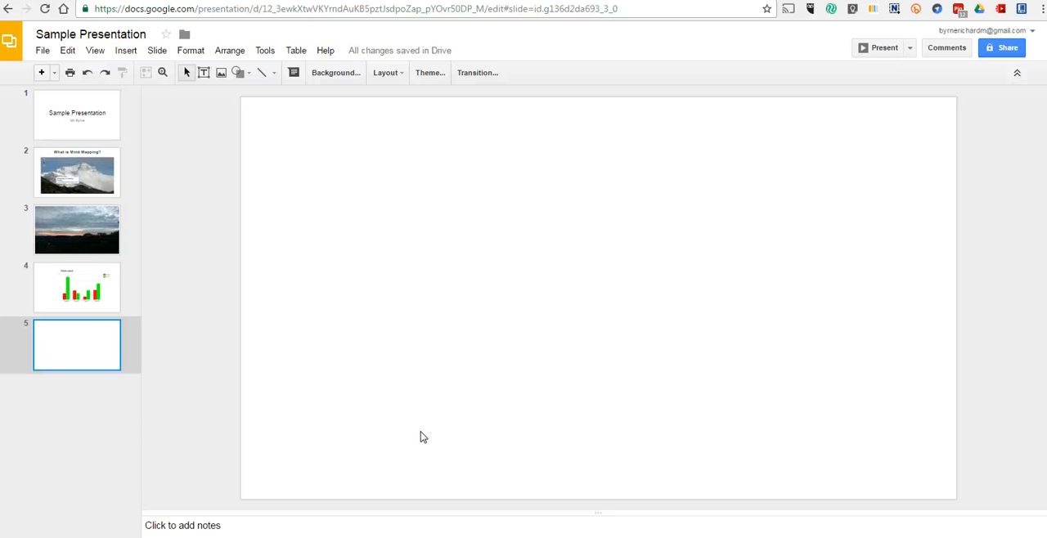
Insert a 3 x 1 table on the blank slide 5.
click(296, 52)
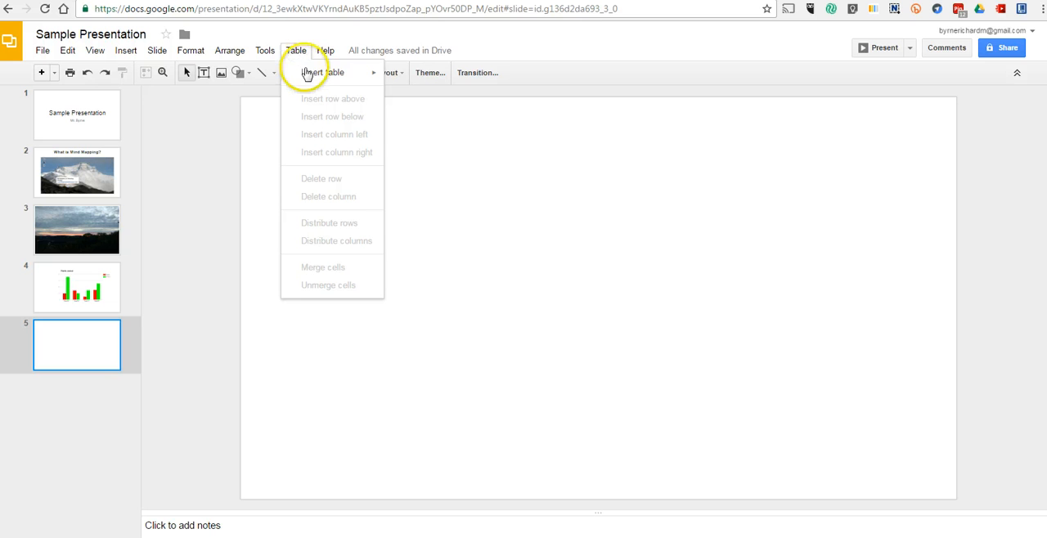
mouse_move(317, 72)
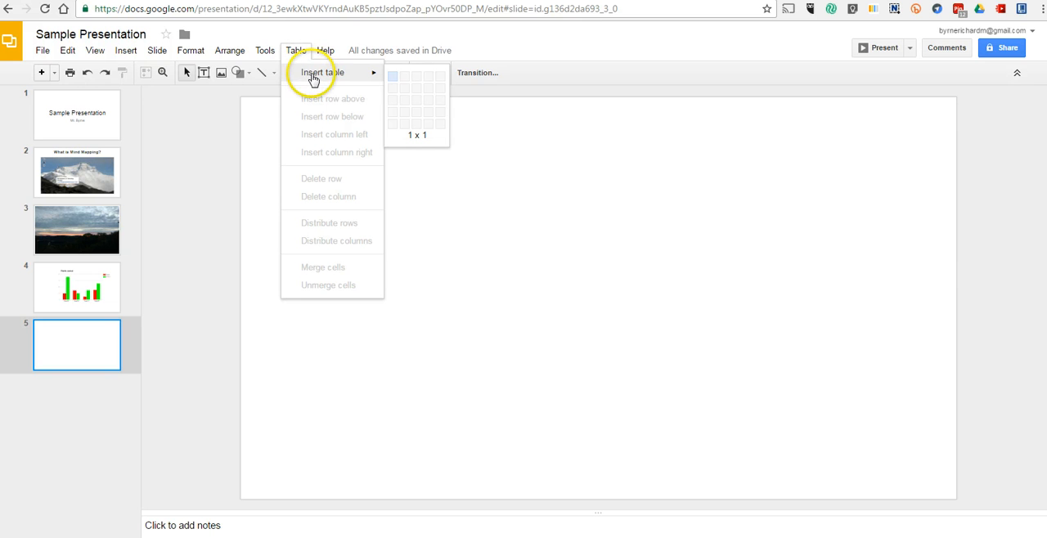
click(416, 83)
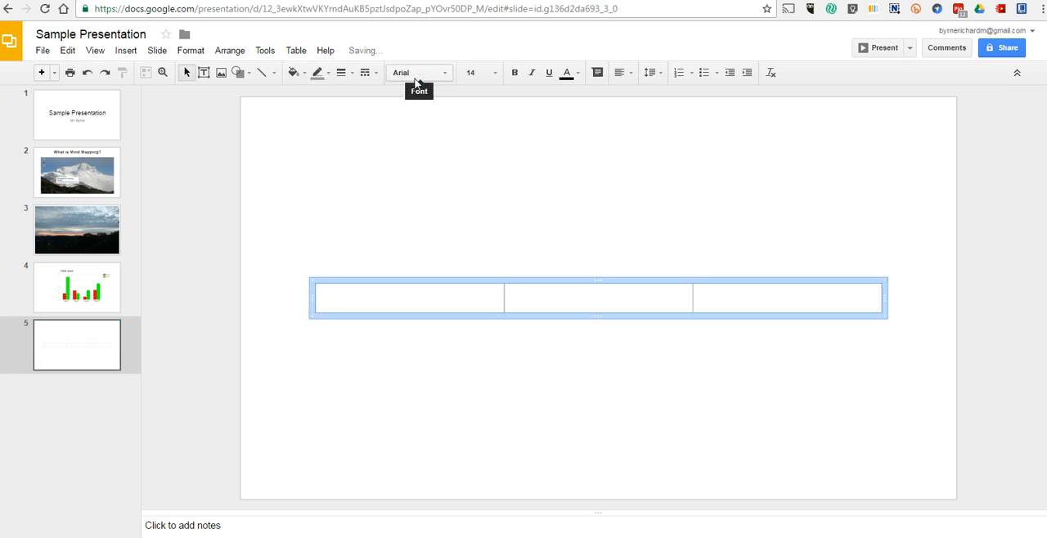
Give the table thick black borders and stretch its row down almost to the slide's lower edge.
click(317, 73)
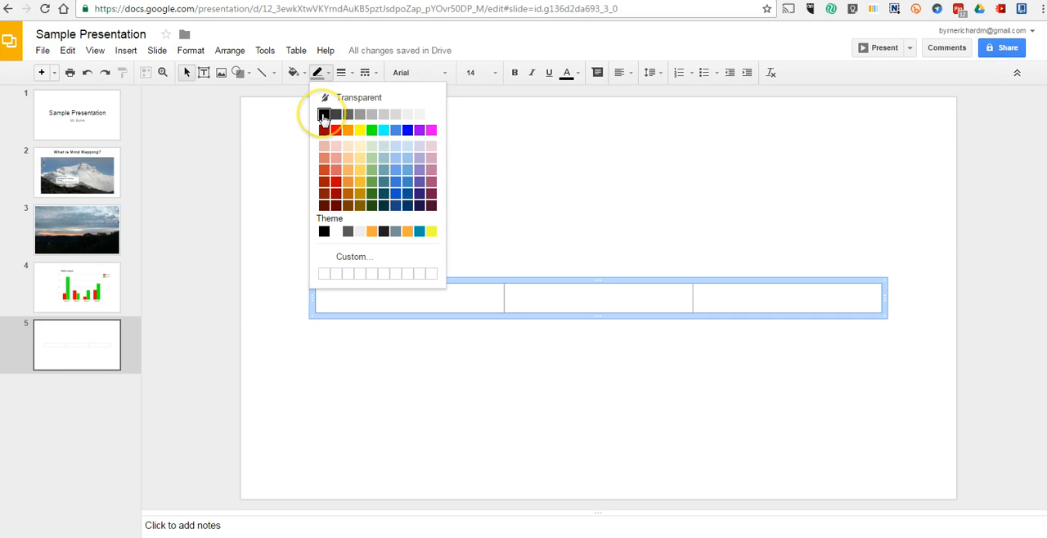
click(324, 116)
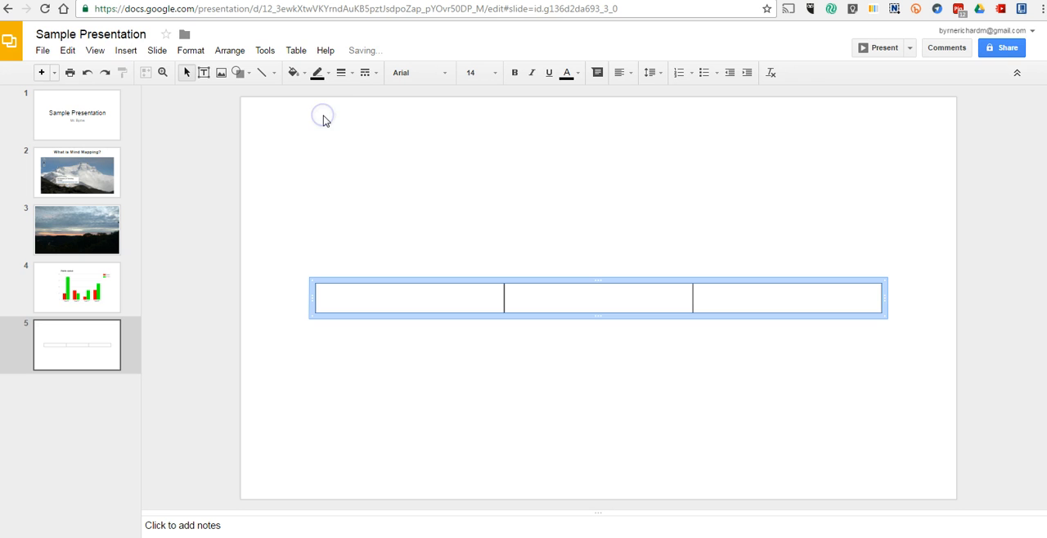
click(342, 75)
click(364, 168)
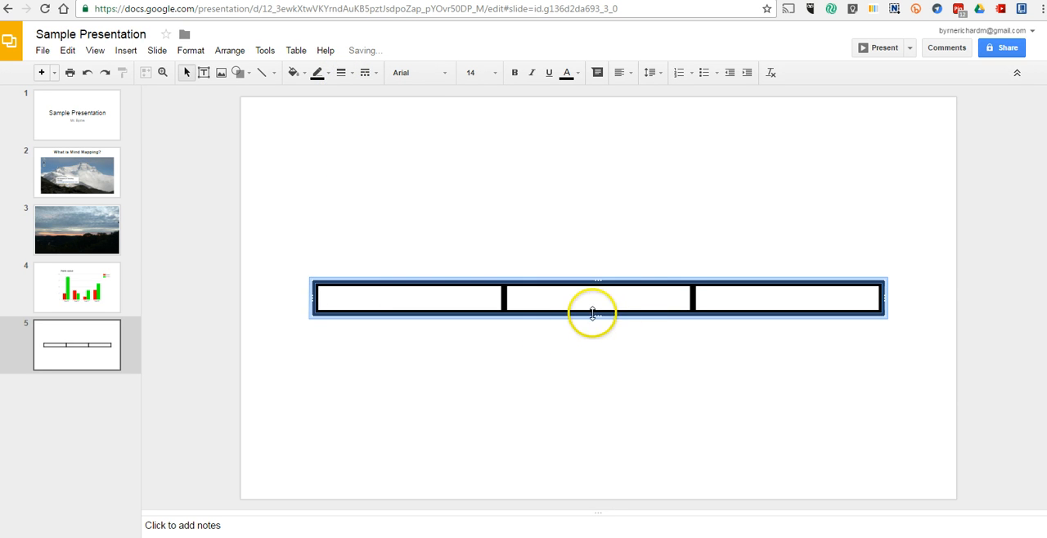
drag(592, 313, 599, 476)
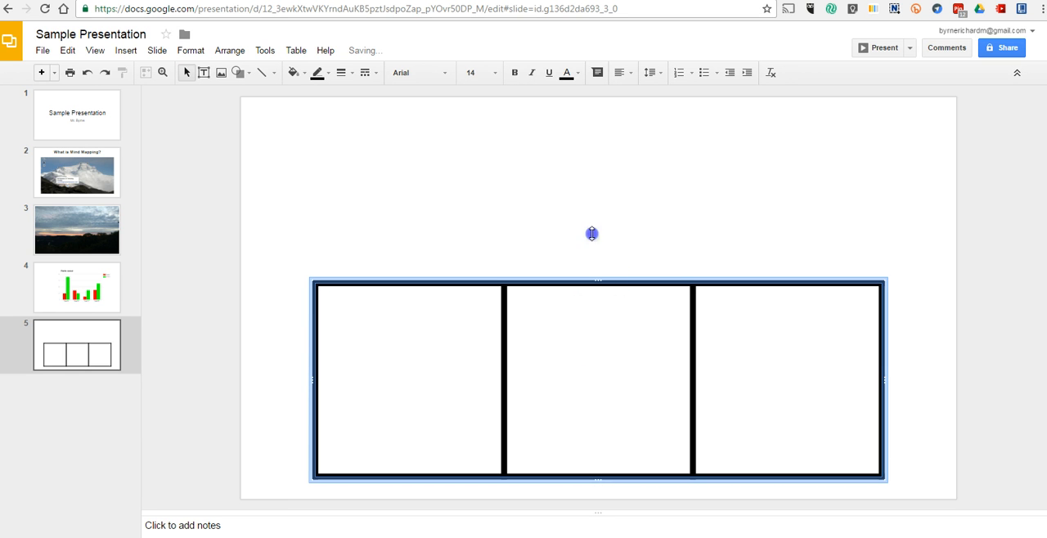